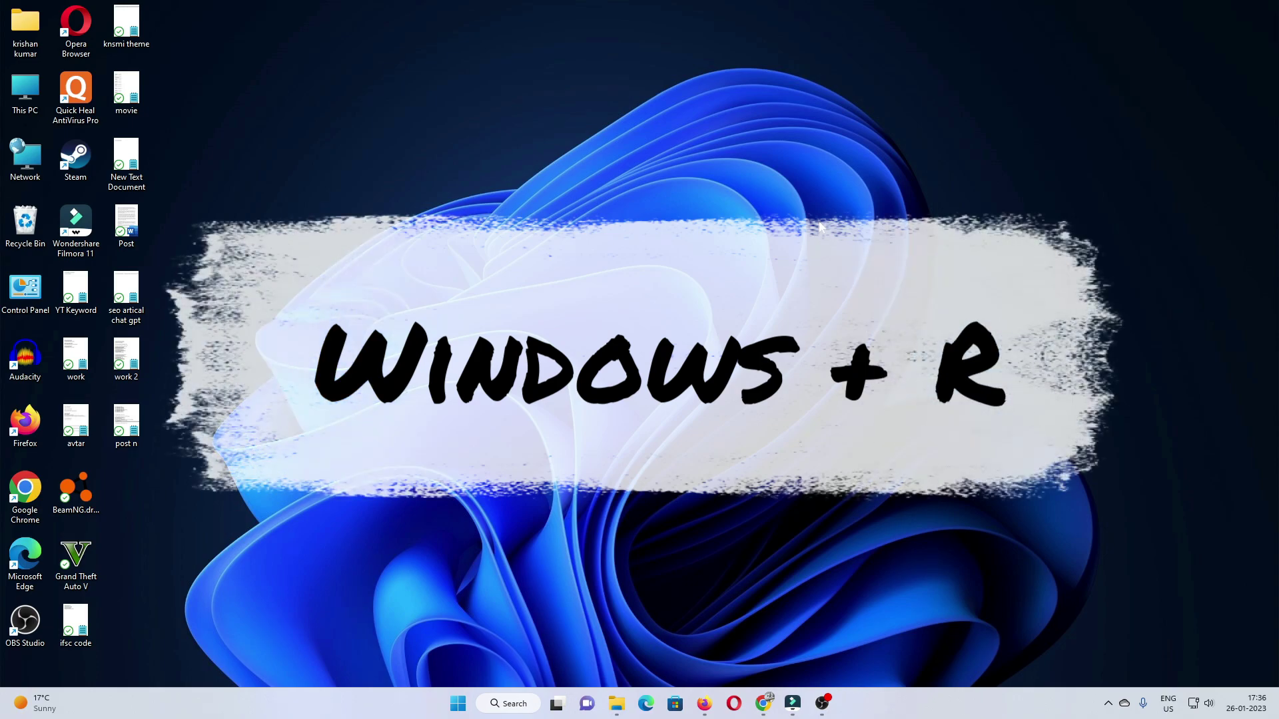
Open the Windows Temp folder by running "temp" from the Run dialog.
key(super+r)
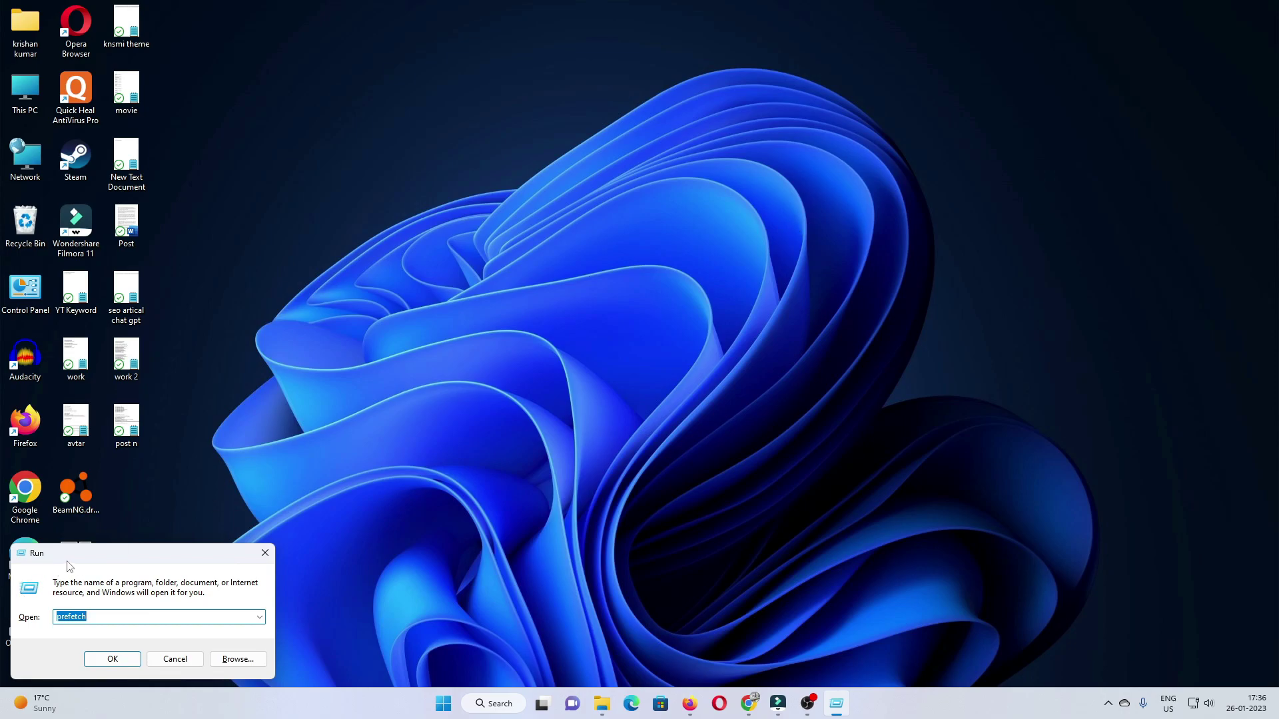
click(223, 617)
double_click(224, 618)
text(temp)
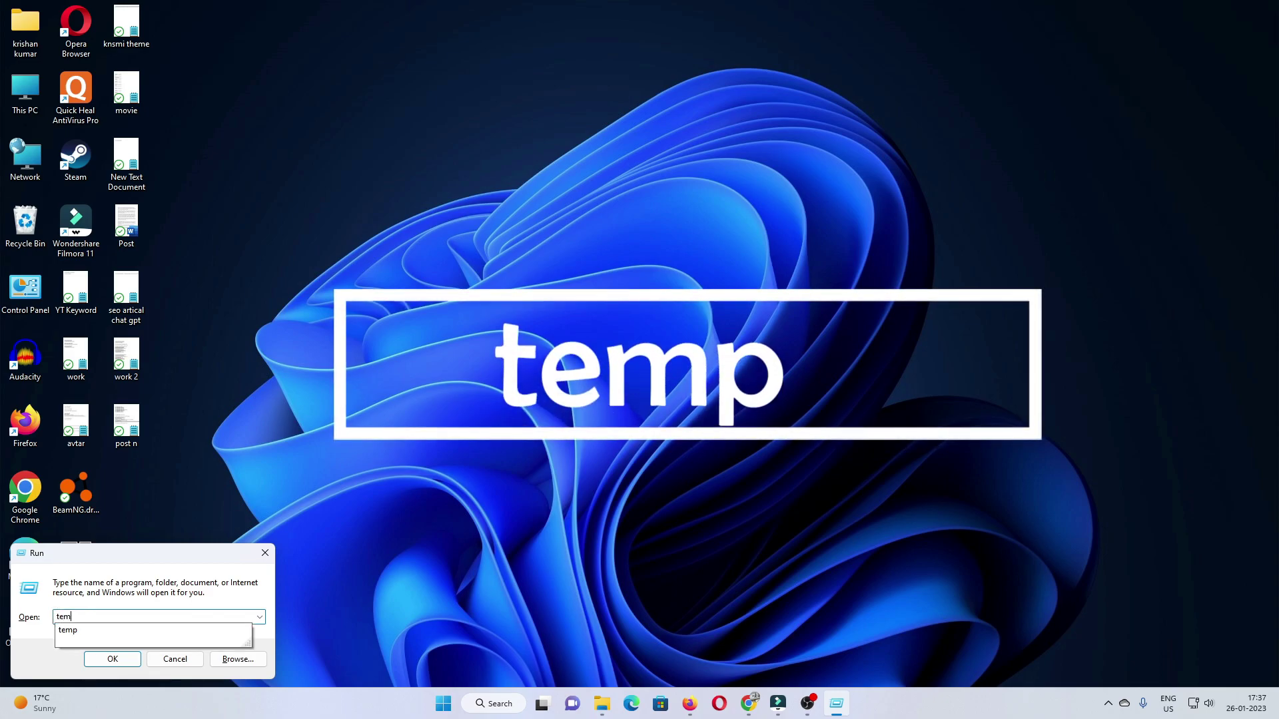
click(114, 660)
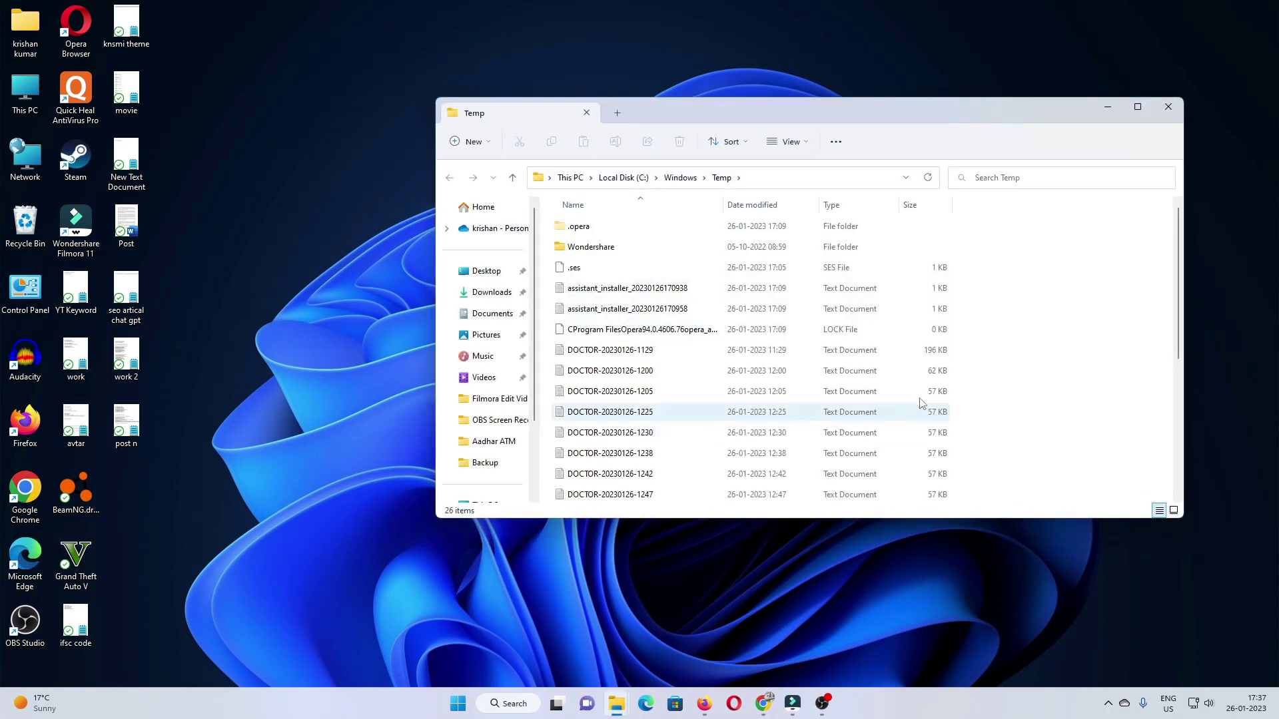
Delete all items in the Windows Temp folder, granting administrator permission for the .opera folder, and close the window.
scroll(782, 344, down, 4)
scroll(782, 345, up, 5)
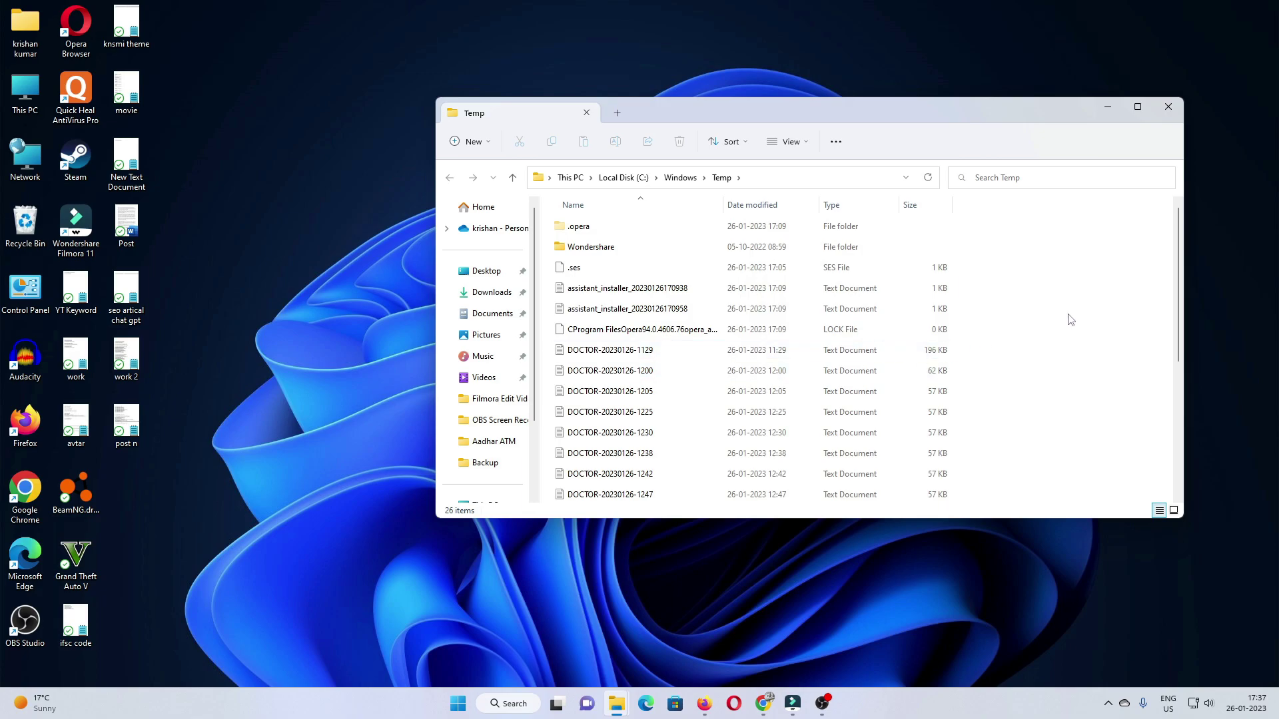
key(ctrl+a)
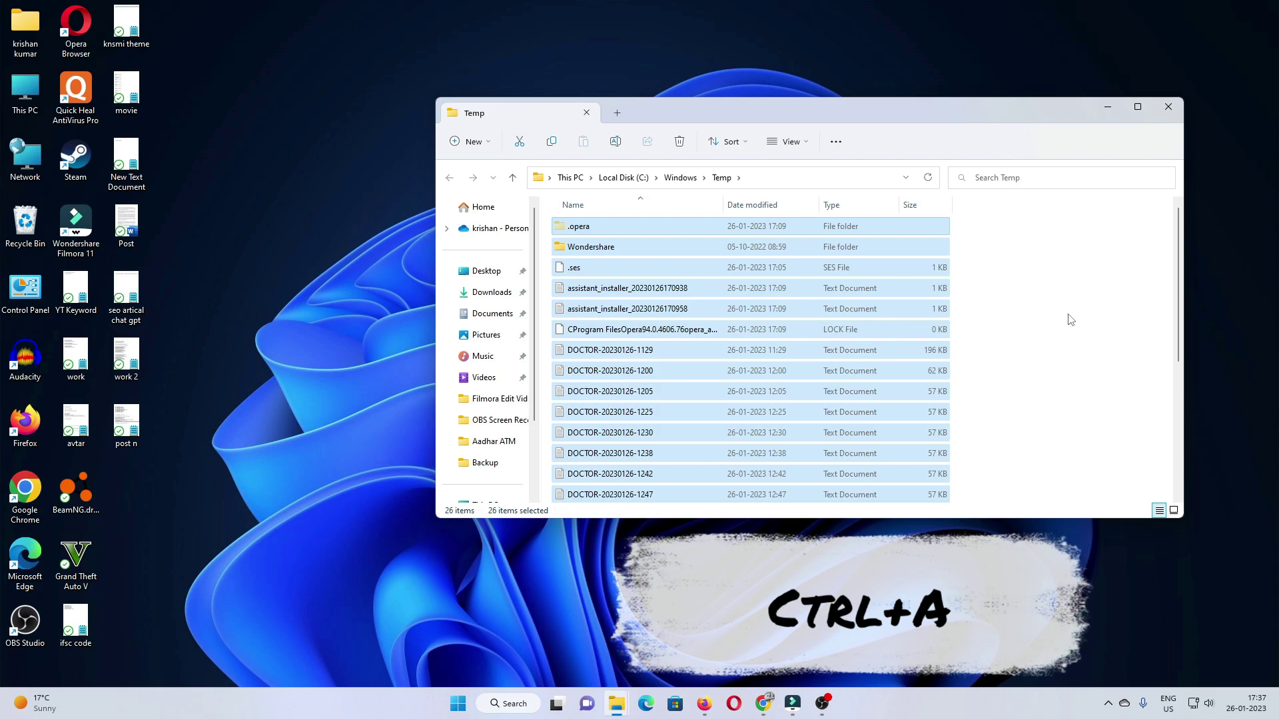
right_click(789, 309)
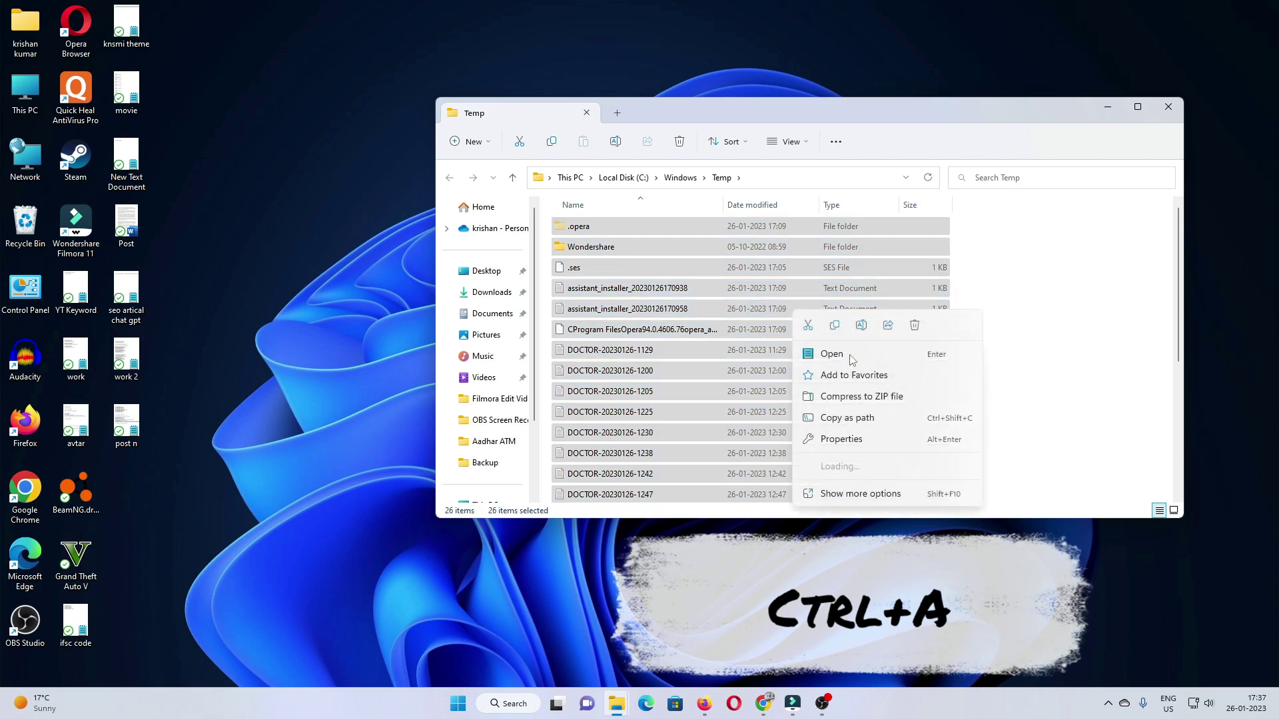
click(914, 326)
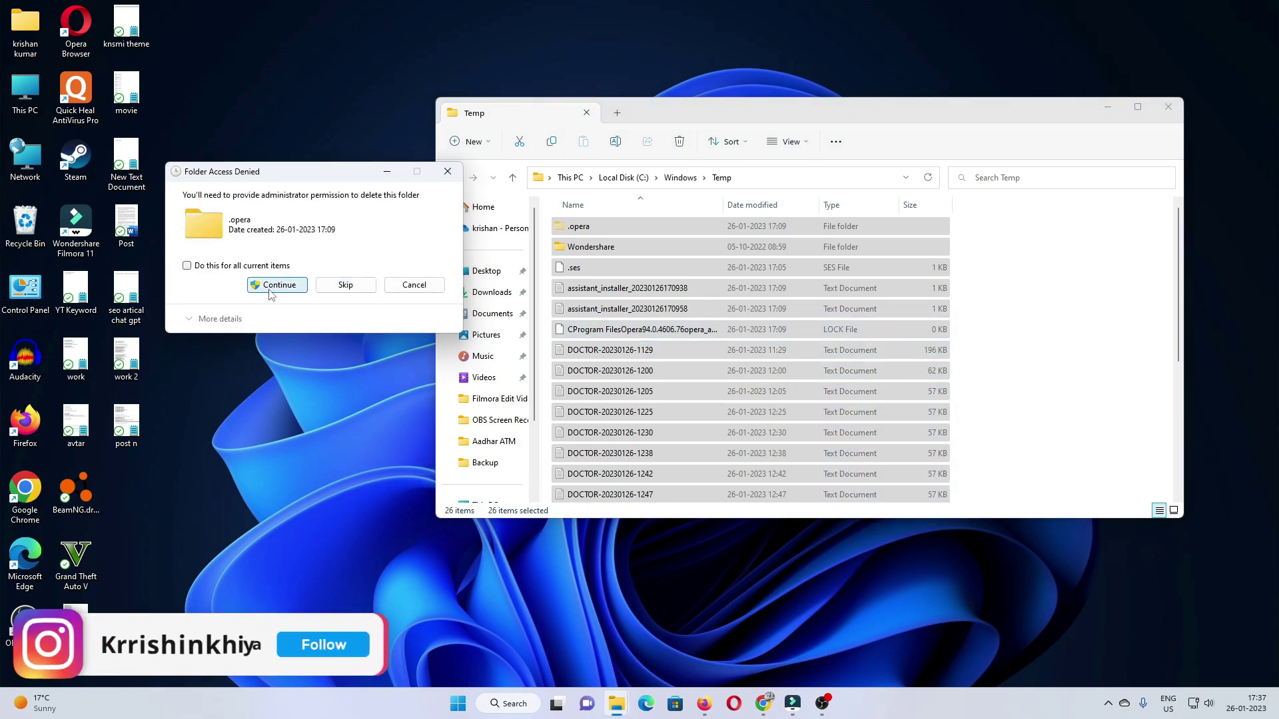
click(270, 288)
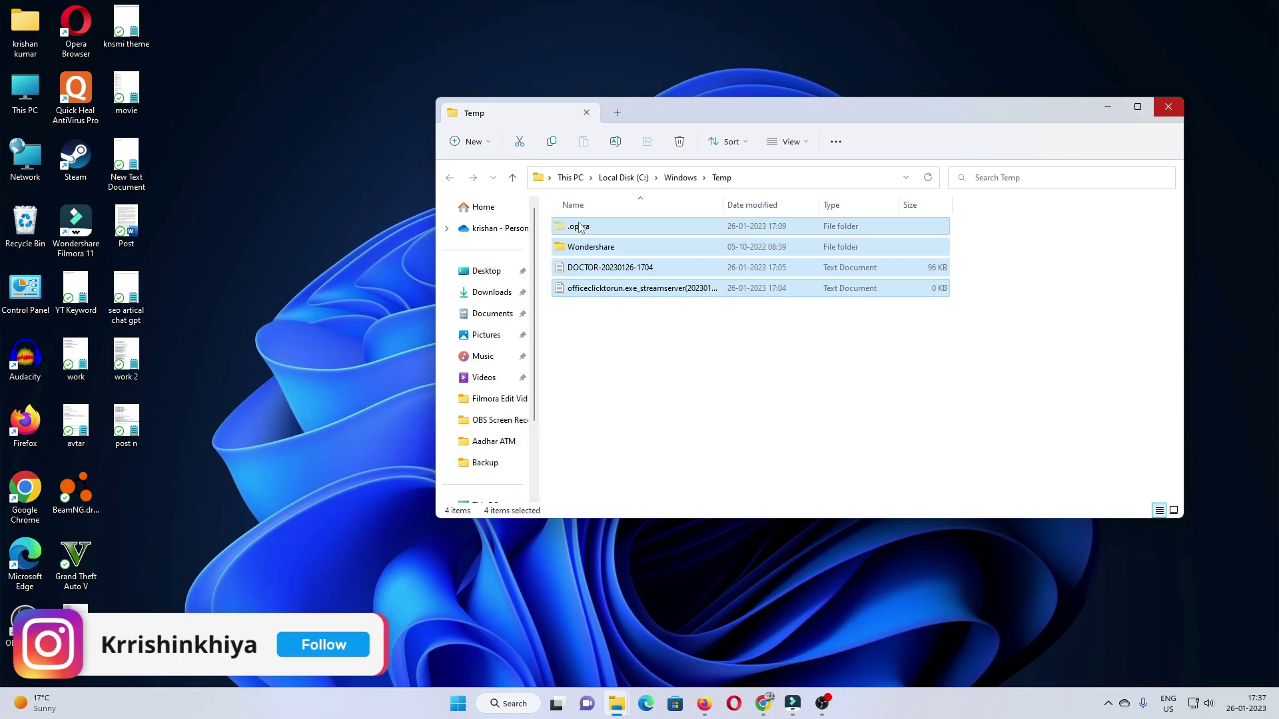
click(1167, 107)
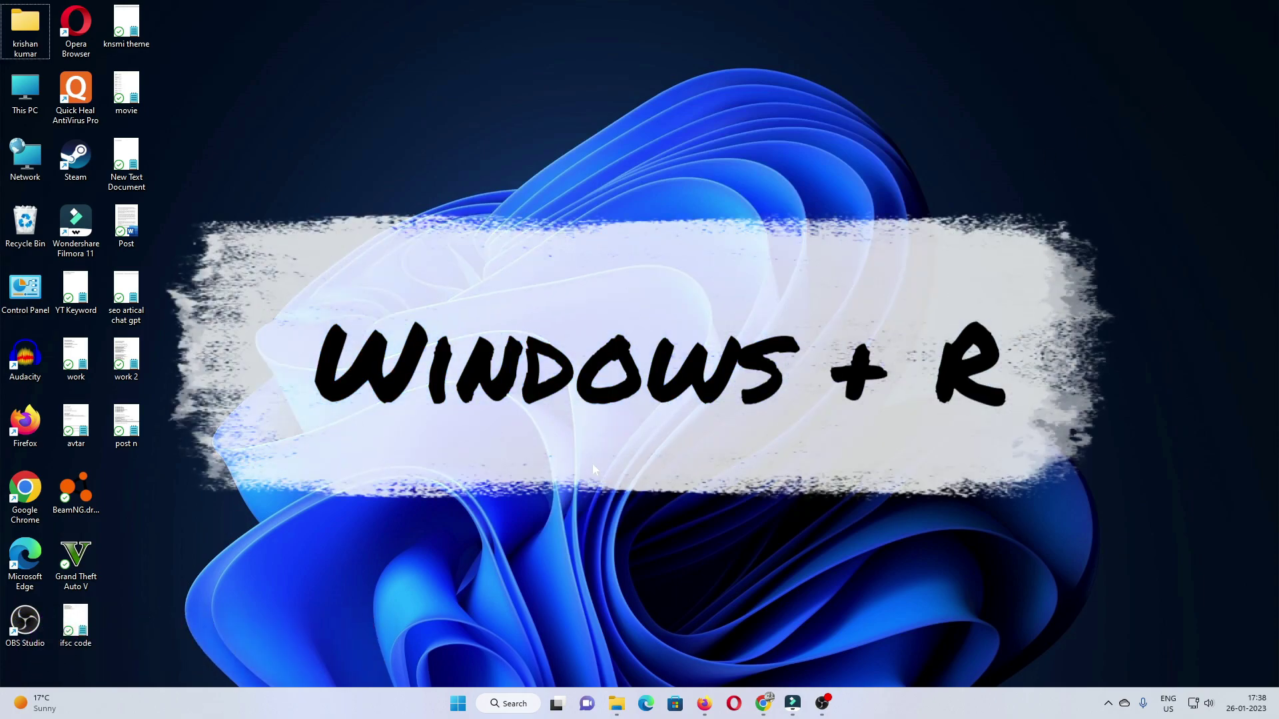
Open the user's local Temp folder by running "%temp%" from the Run dialog.
key(super+r)
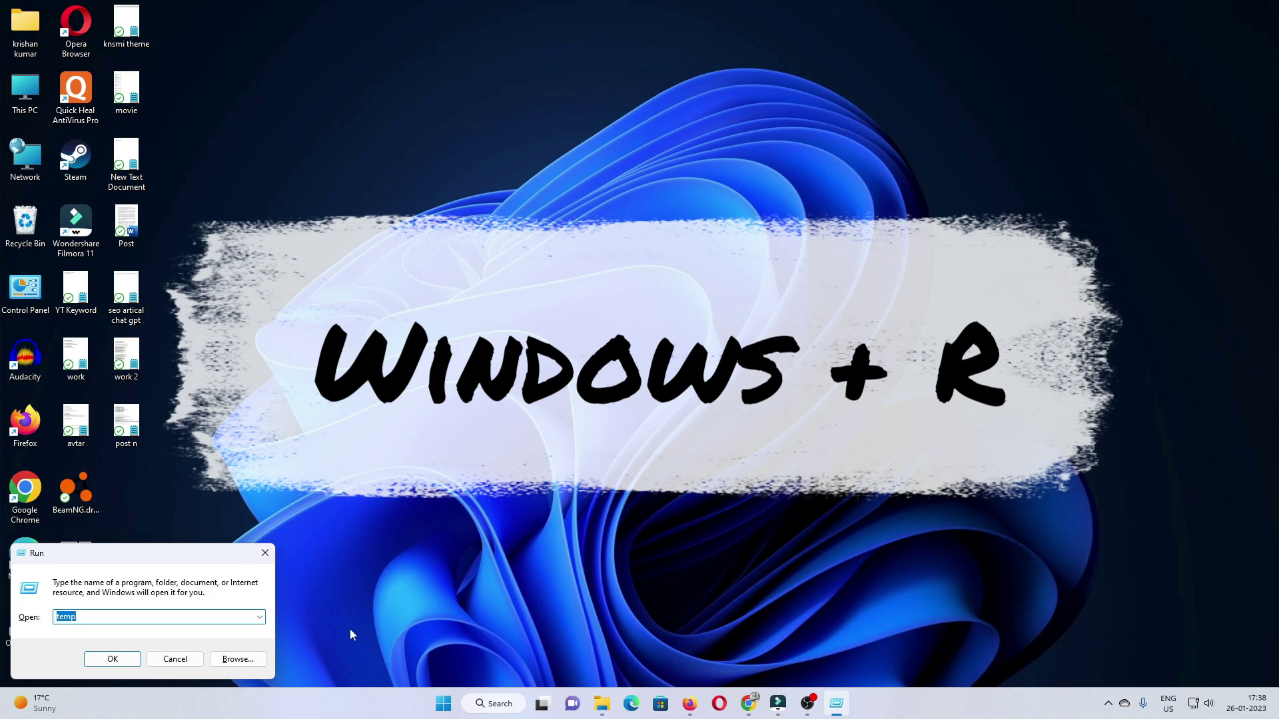
click(110, 617)
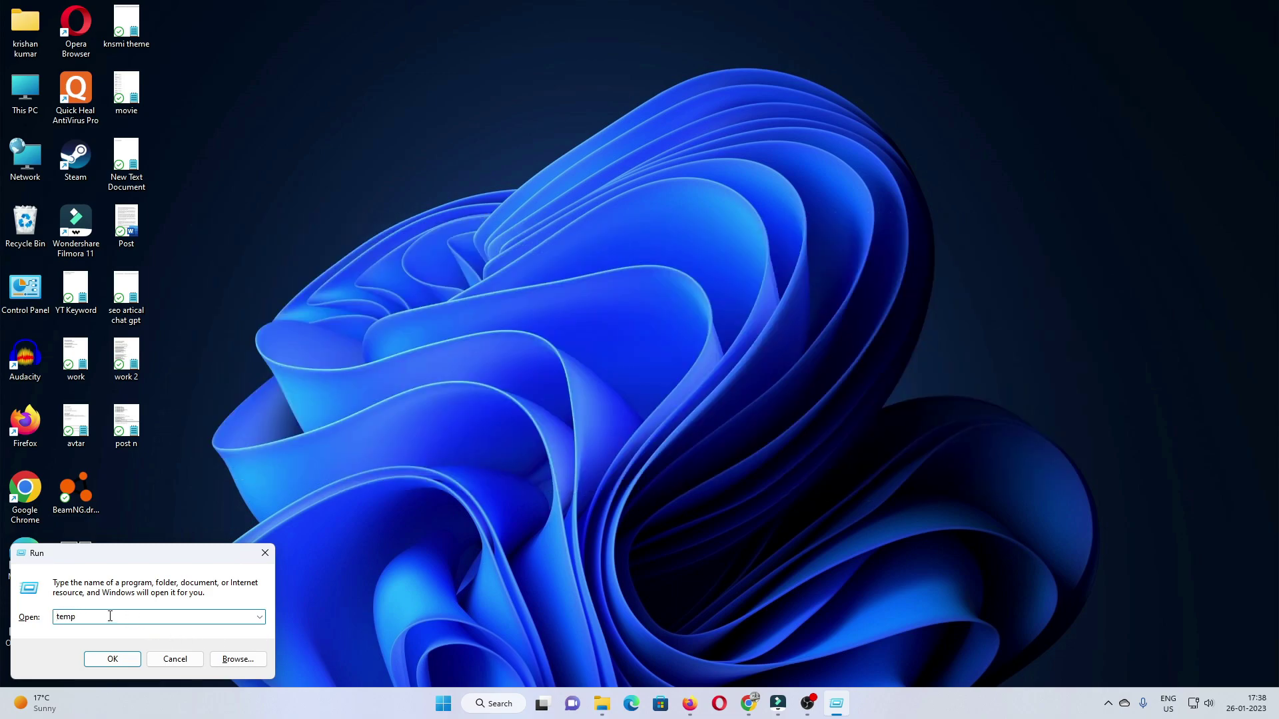
key(Home)
text(%)
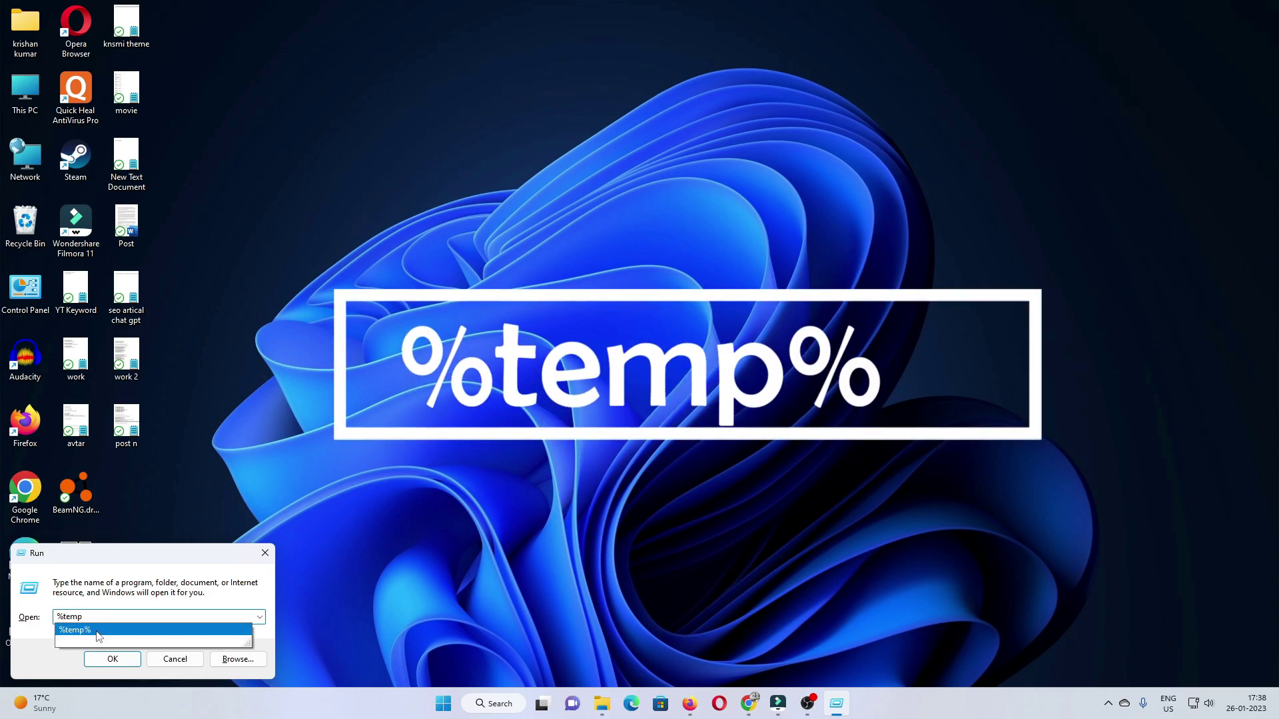
click(98, 631)
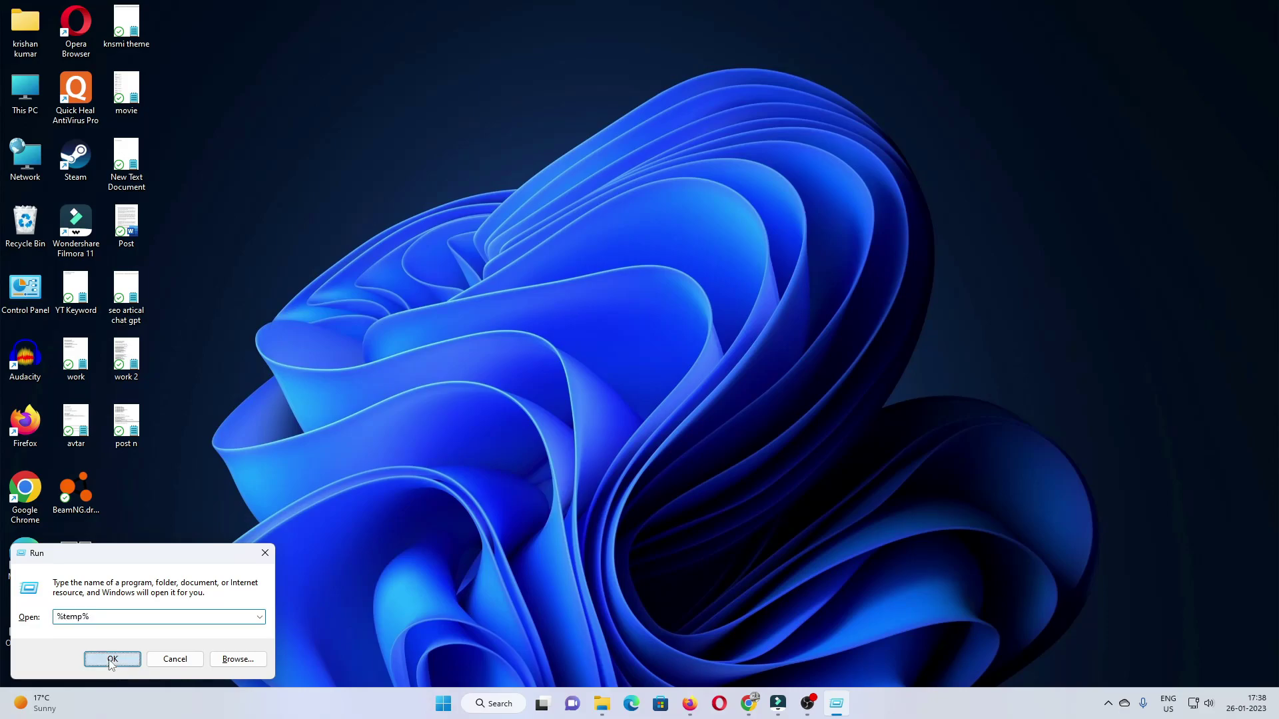
click(110, 659)
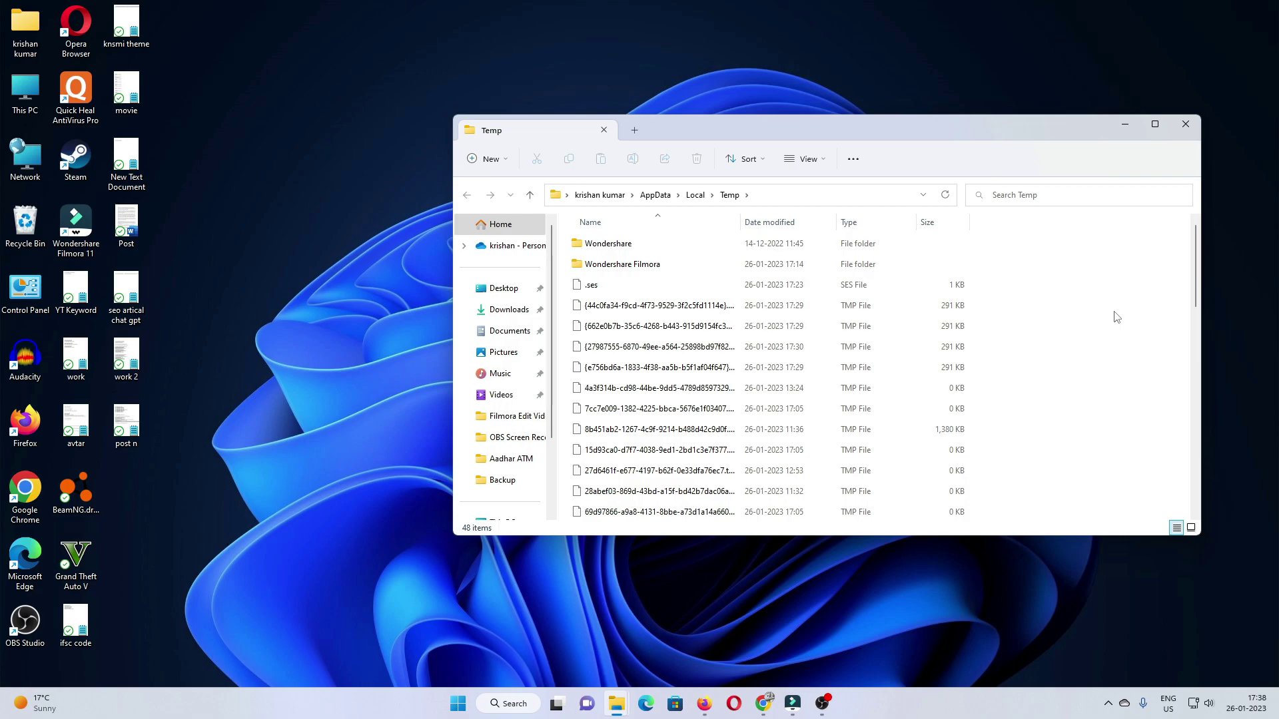
Delete all items in the local Temp folder, skip the first file in use, cancel at the next one and close the window.
key(ctrl+a)
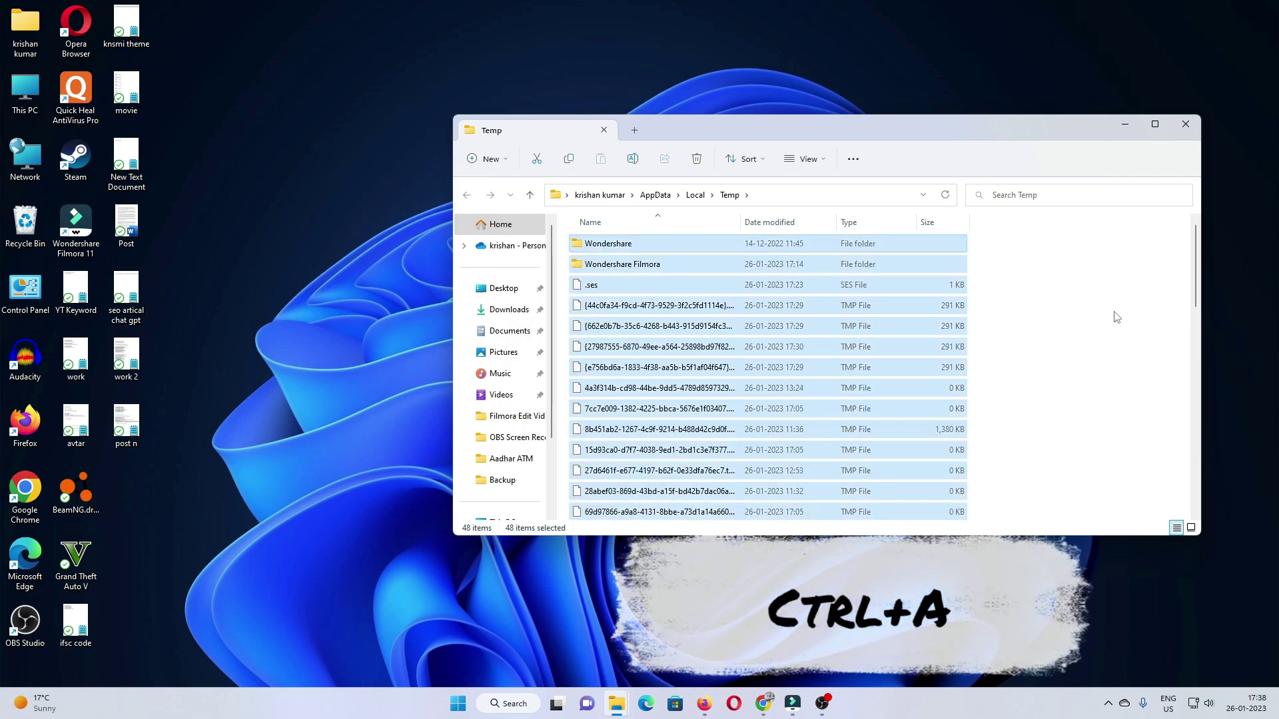
right_click(783, 285)
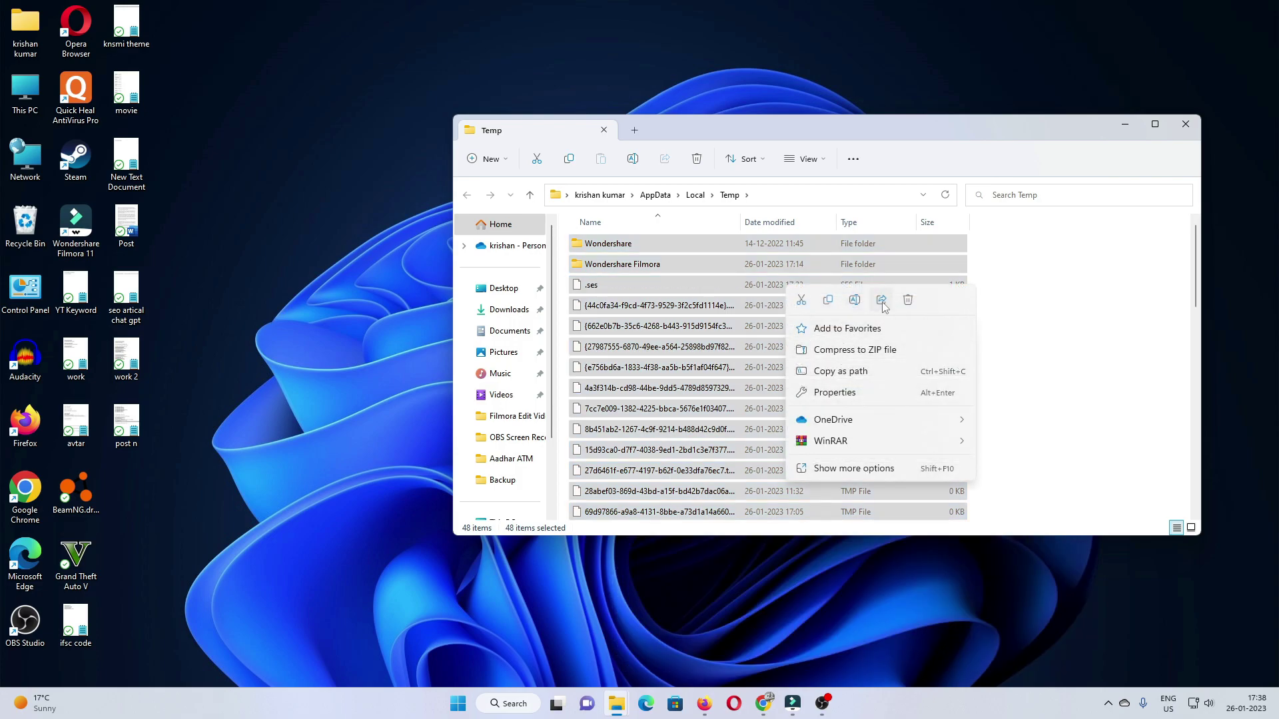
click(908, 299)
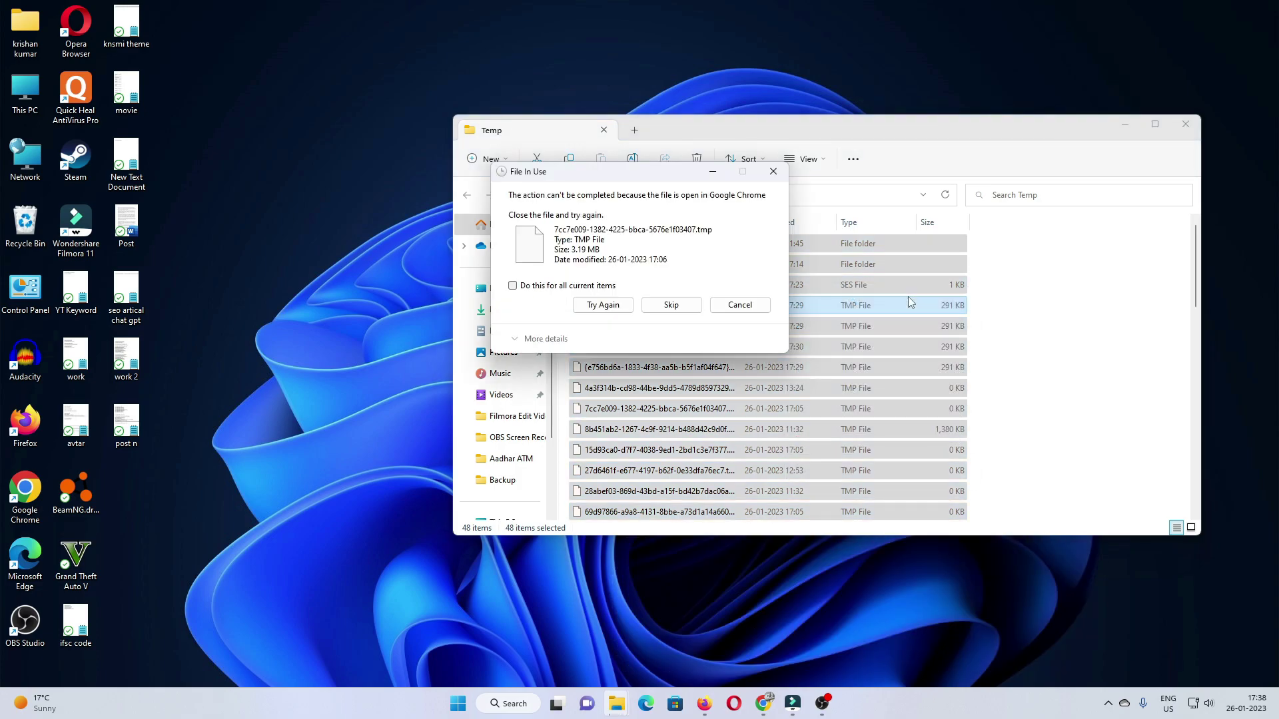
click(678, 306)
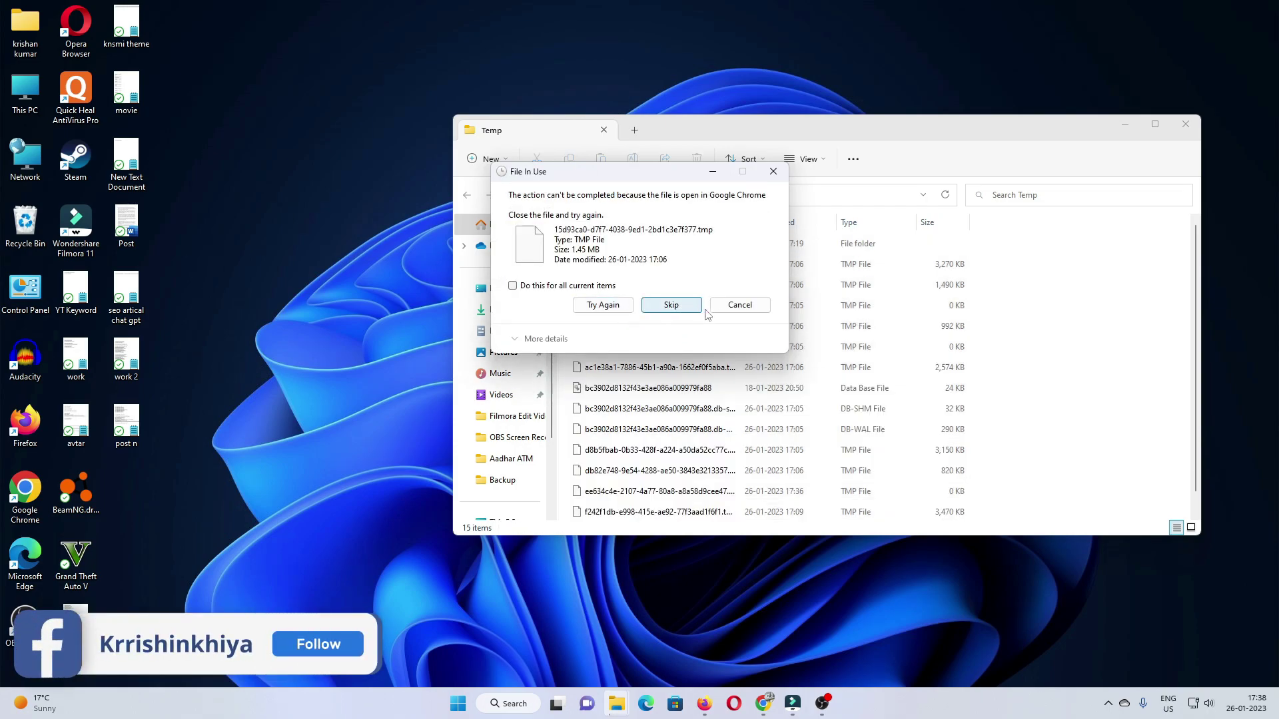
click(733, 308)
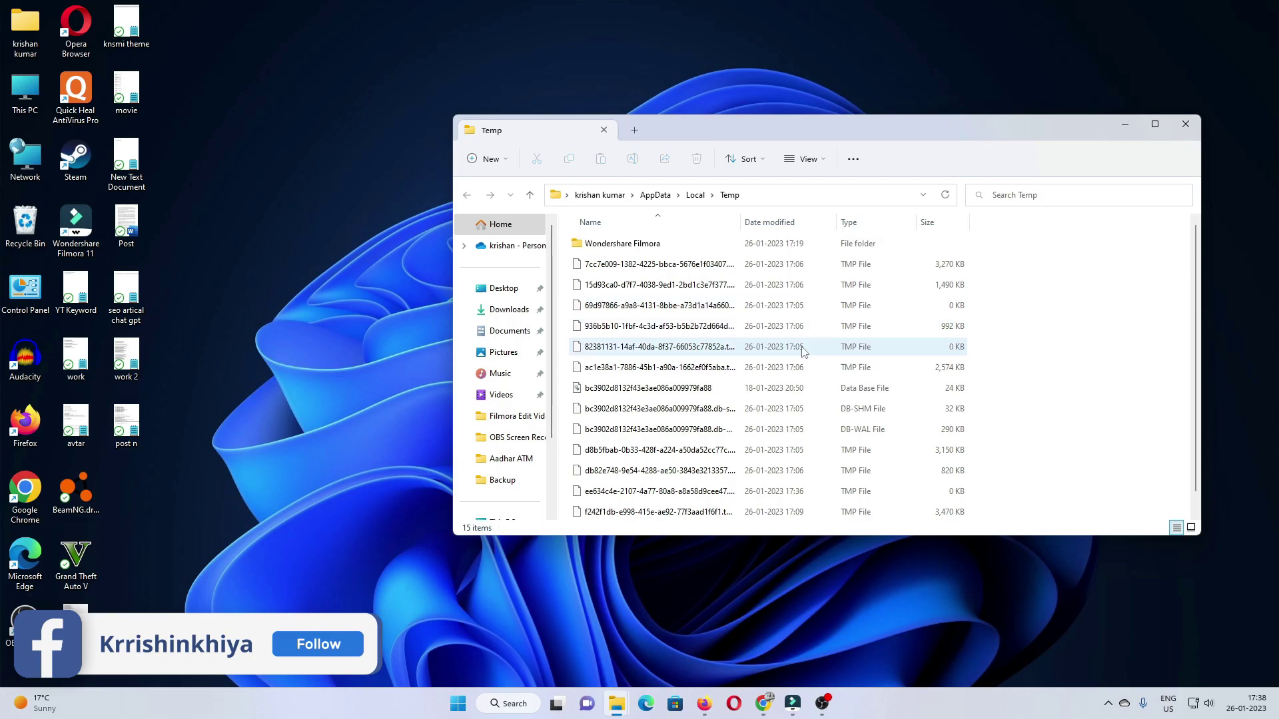
click(1188, 124)
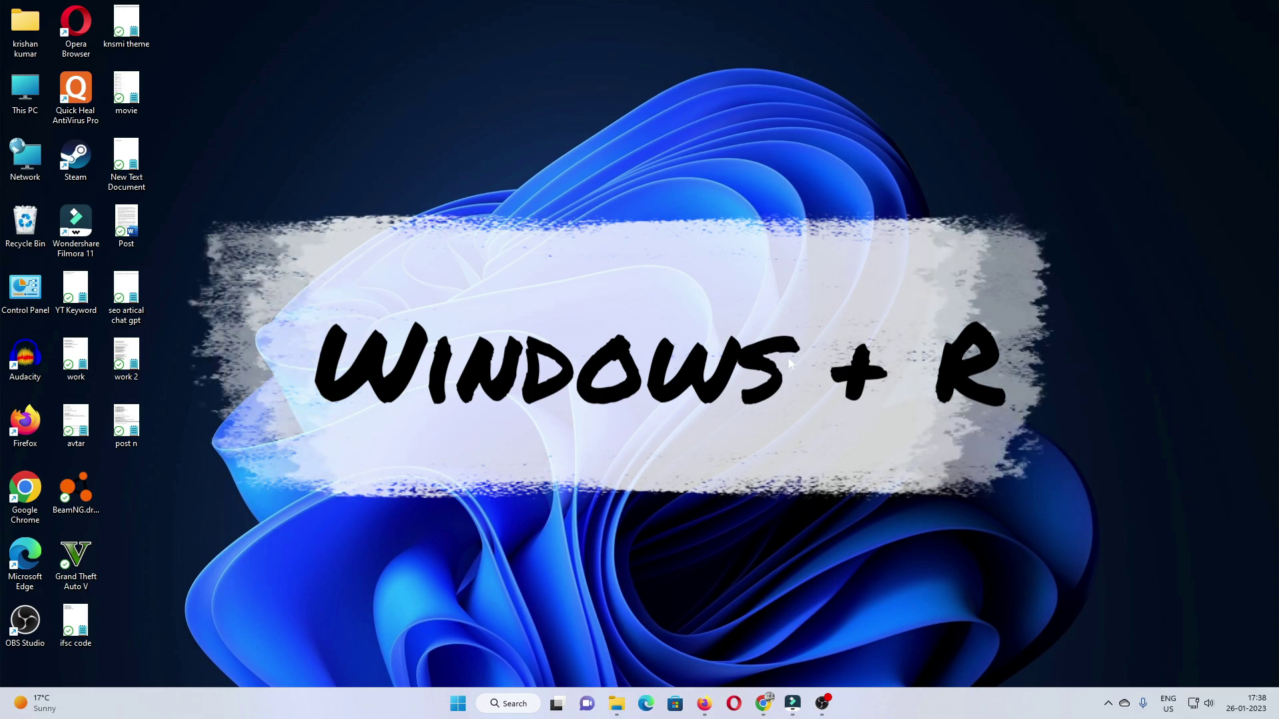
Open the Prefetch folder by running "prefetch" from the Run dialog and grant permission to access it.
key(super+r)
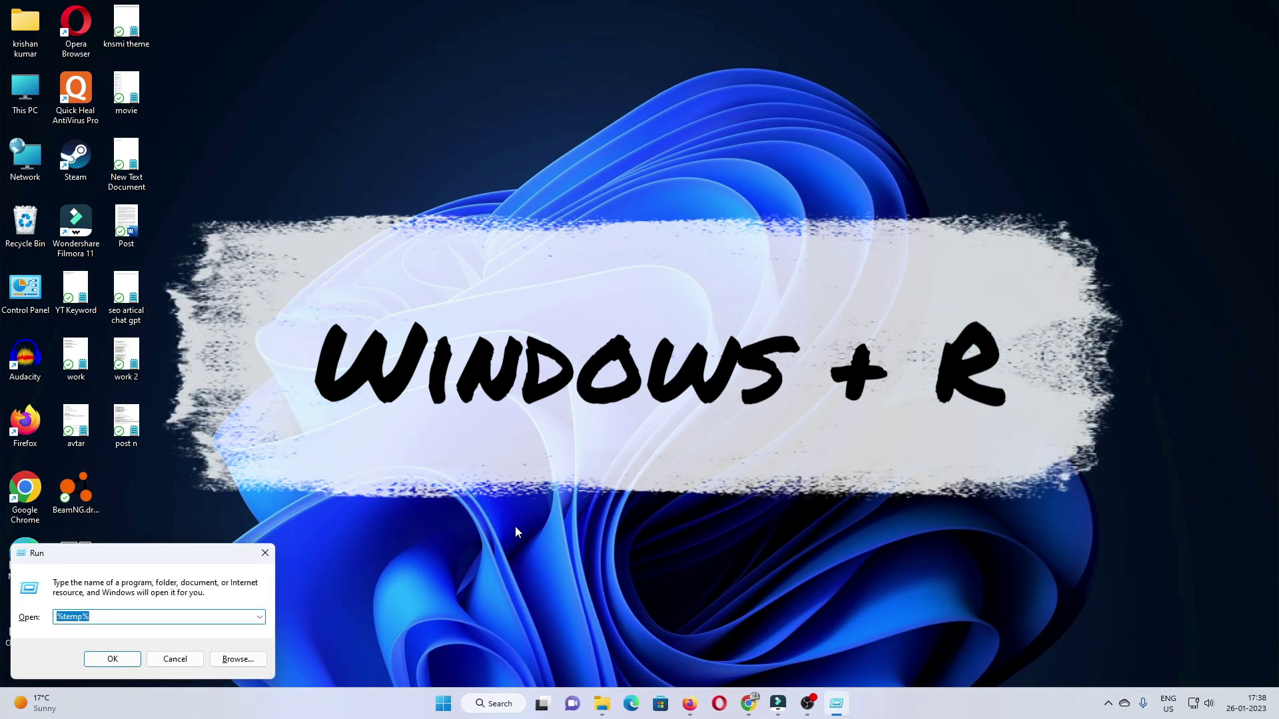
click(260, 618)
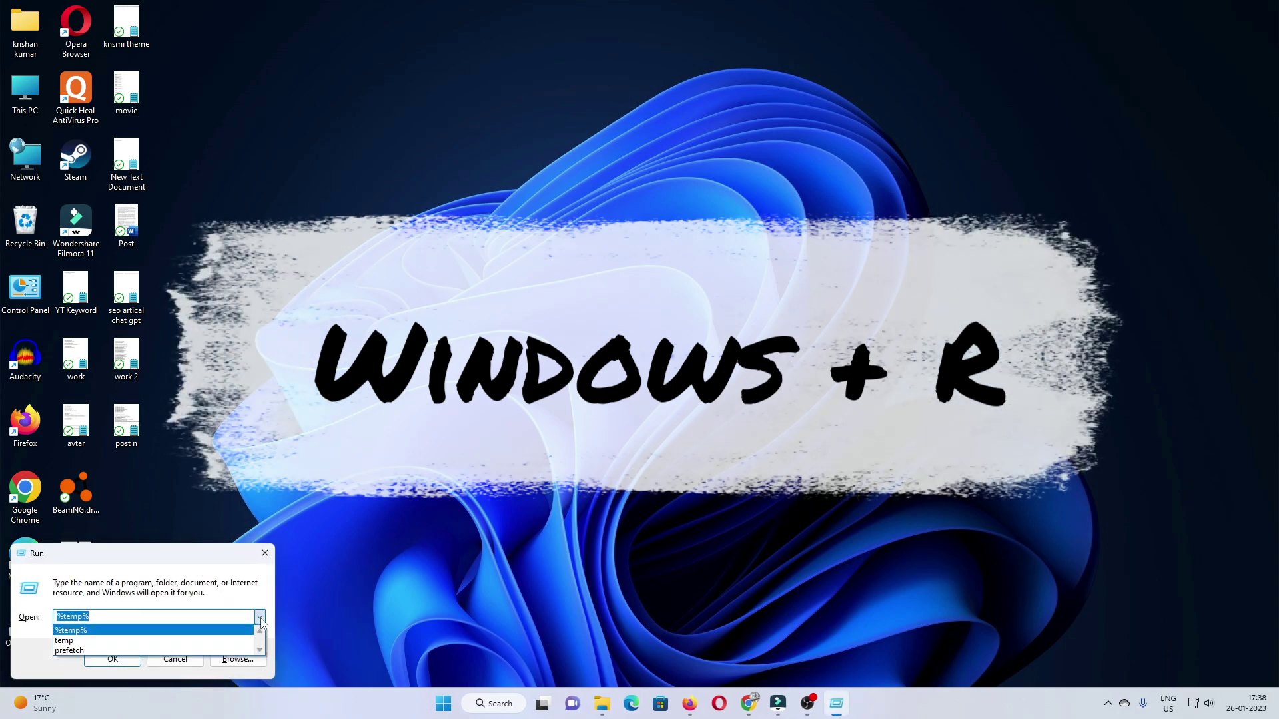
click(154, 651)
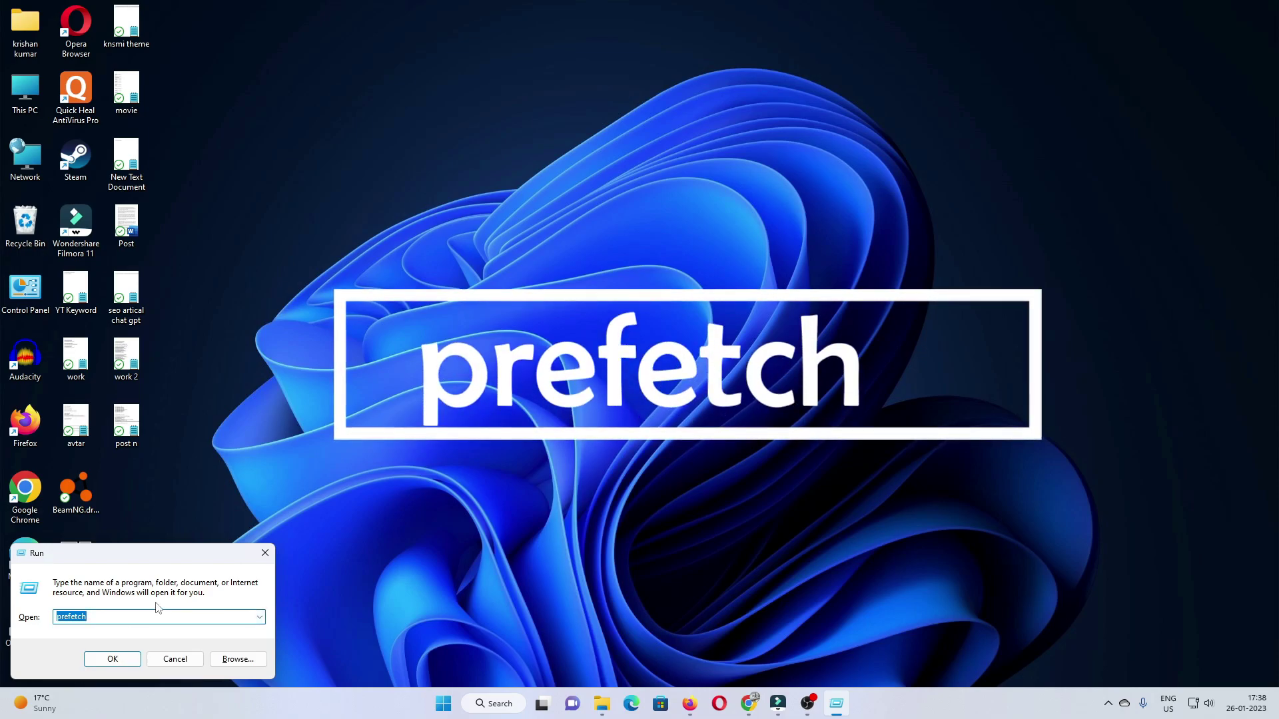
click(111, 661)
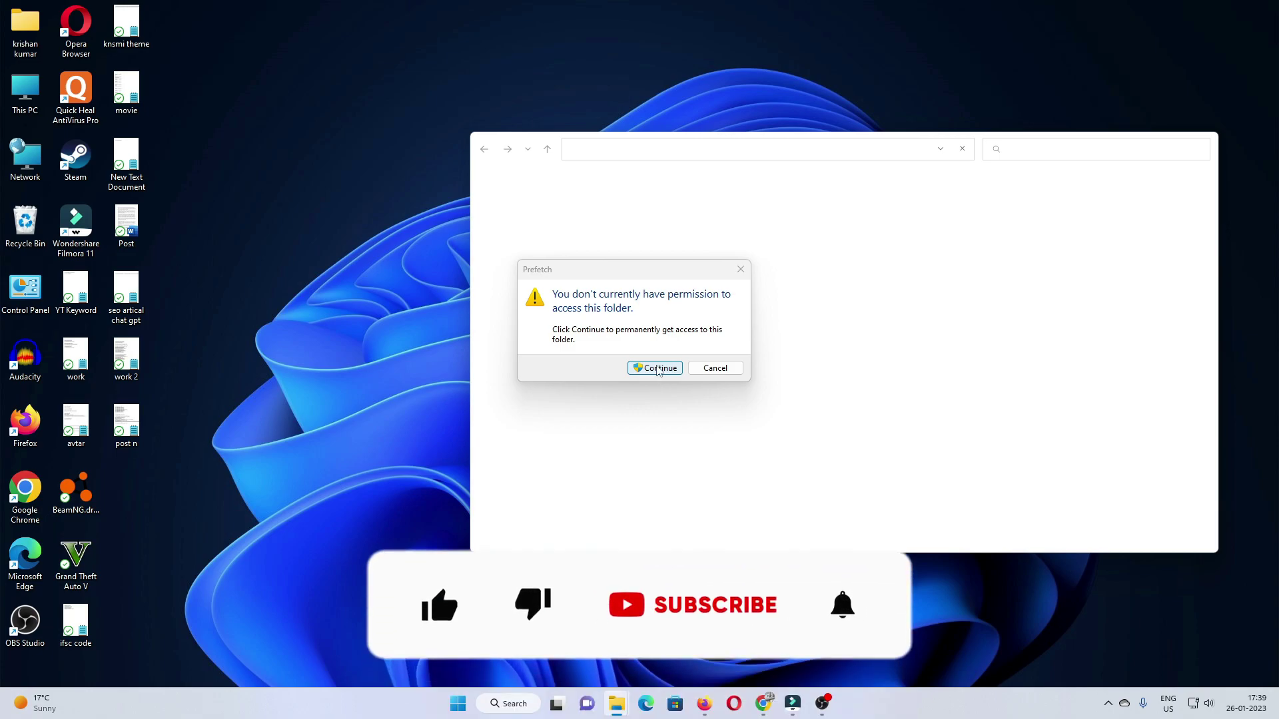
click(656, 369)
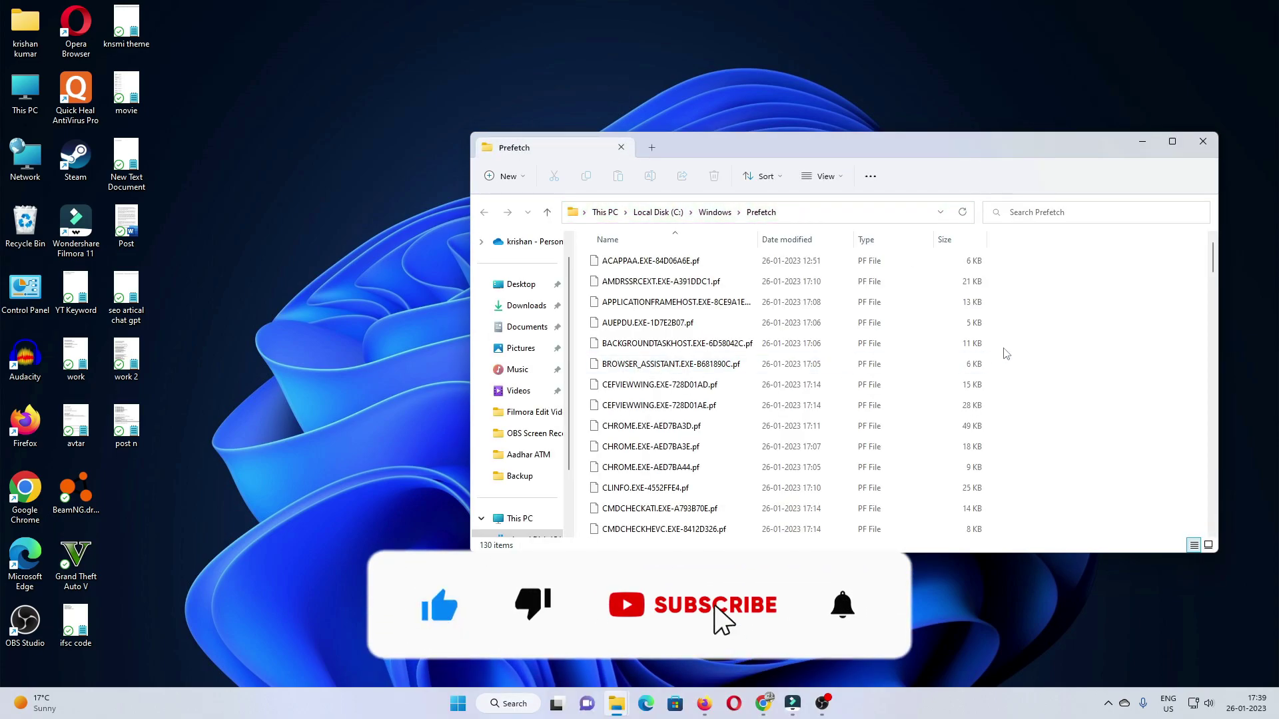
Delete all files in the Prefetch folder, cancel at the file in use by SysMain and close the window.
scroll(1033, 358, down, 12)
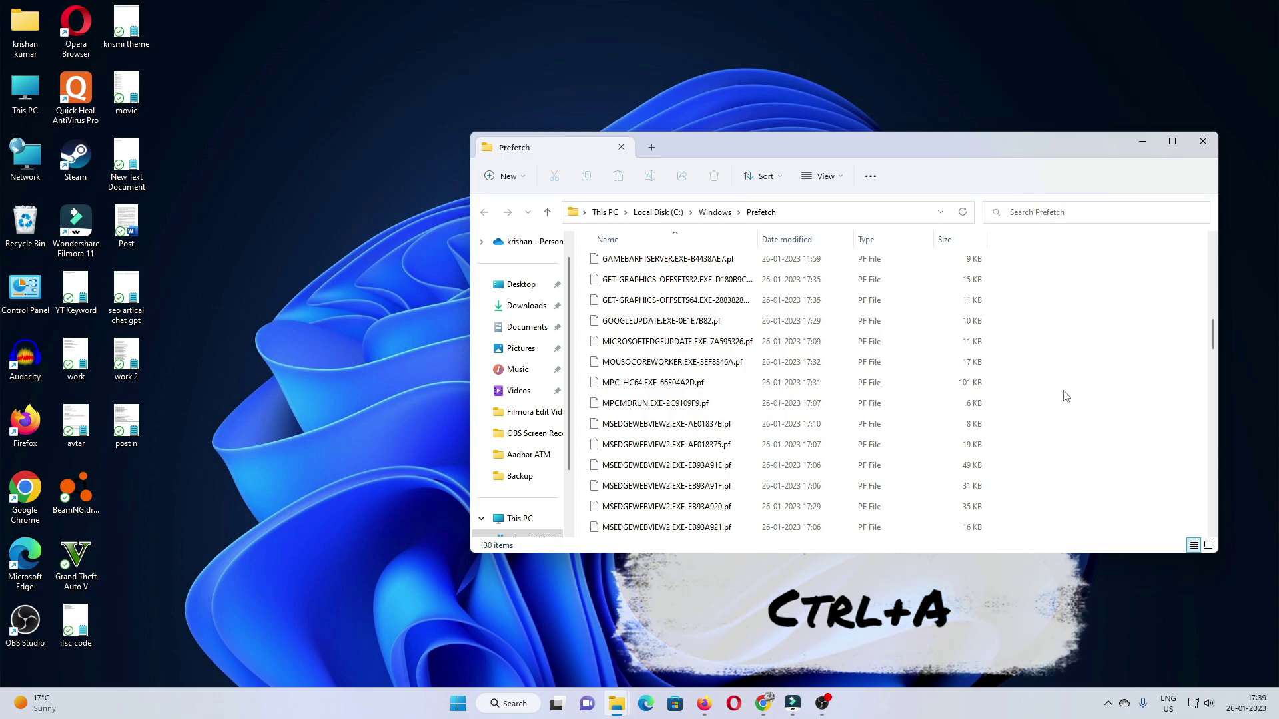
key(ctrl+a)
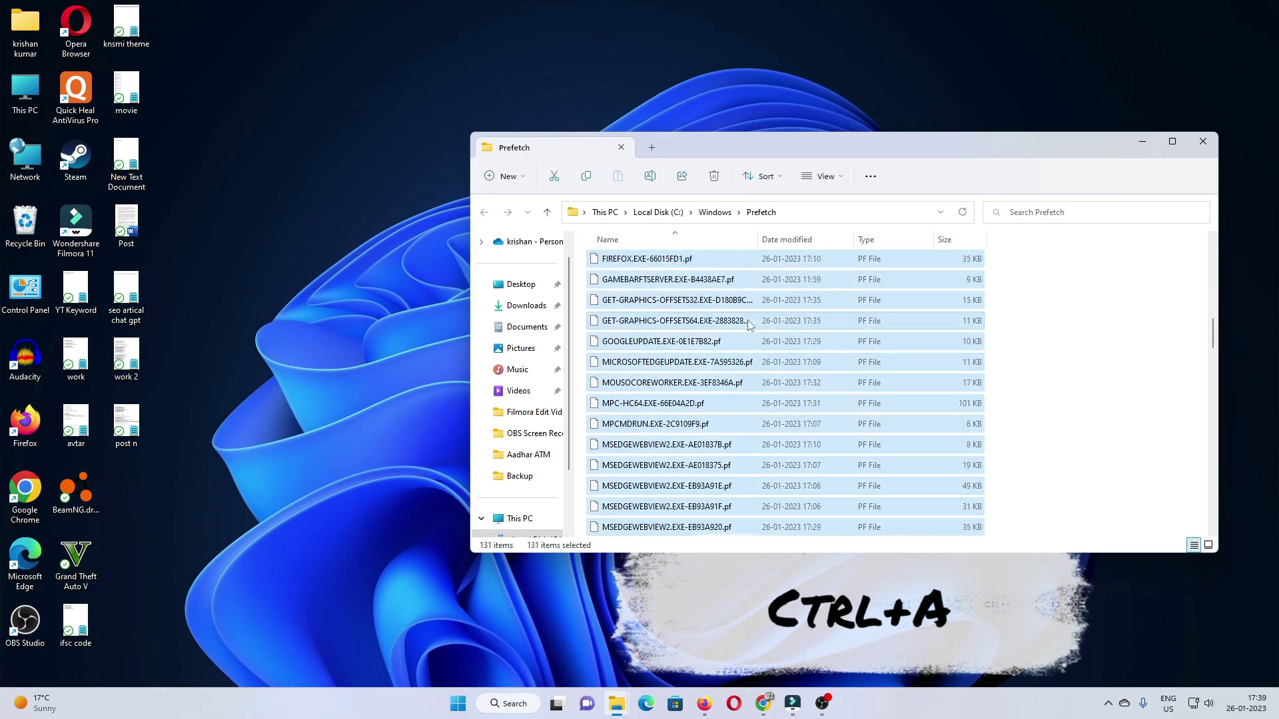
right_click(747, 325)
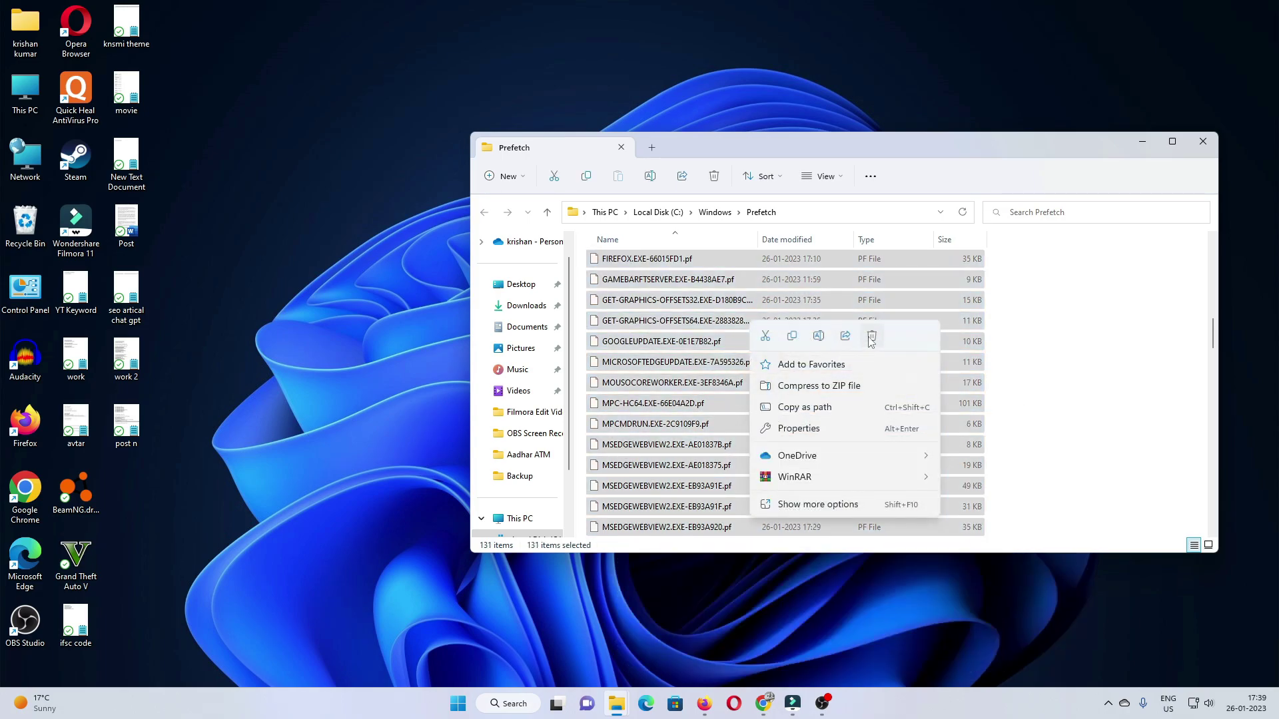
click(870, 342)
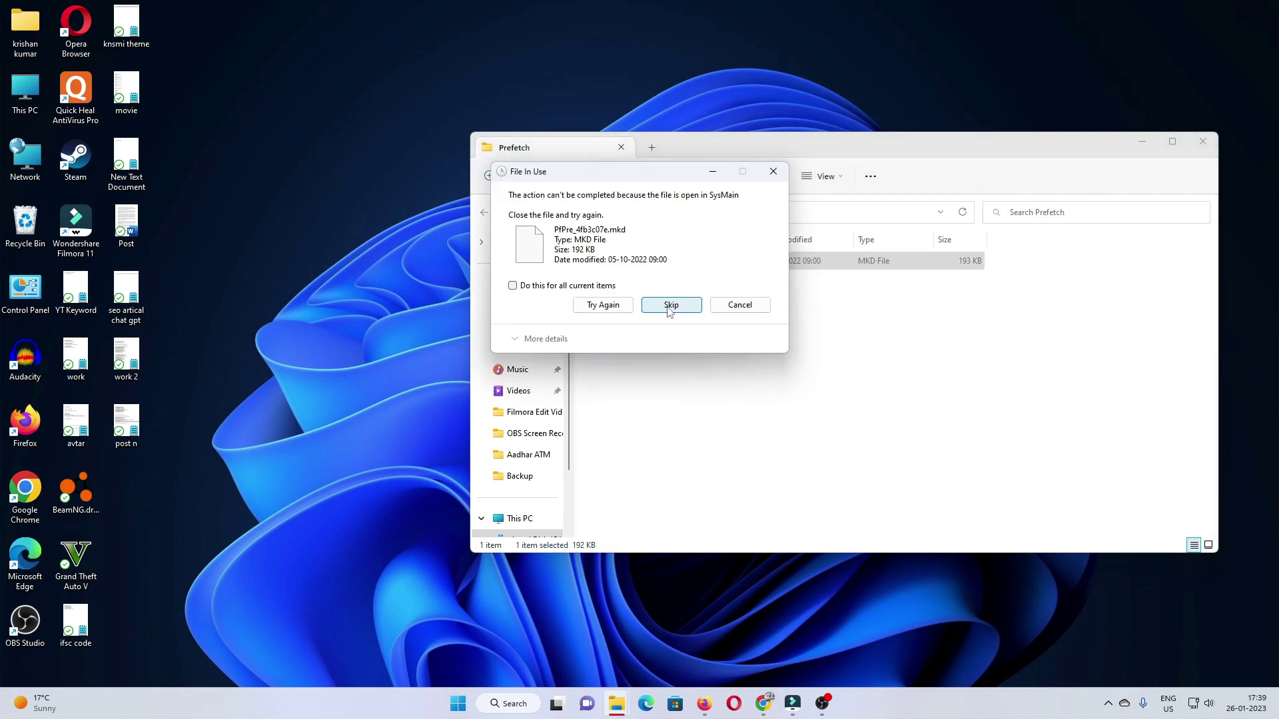
click(746, 311)
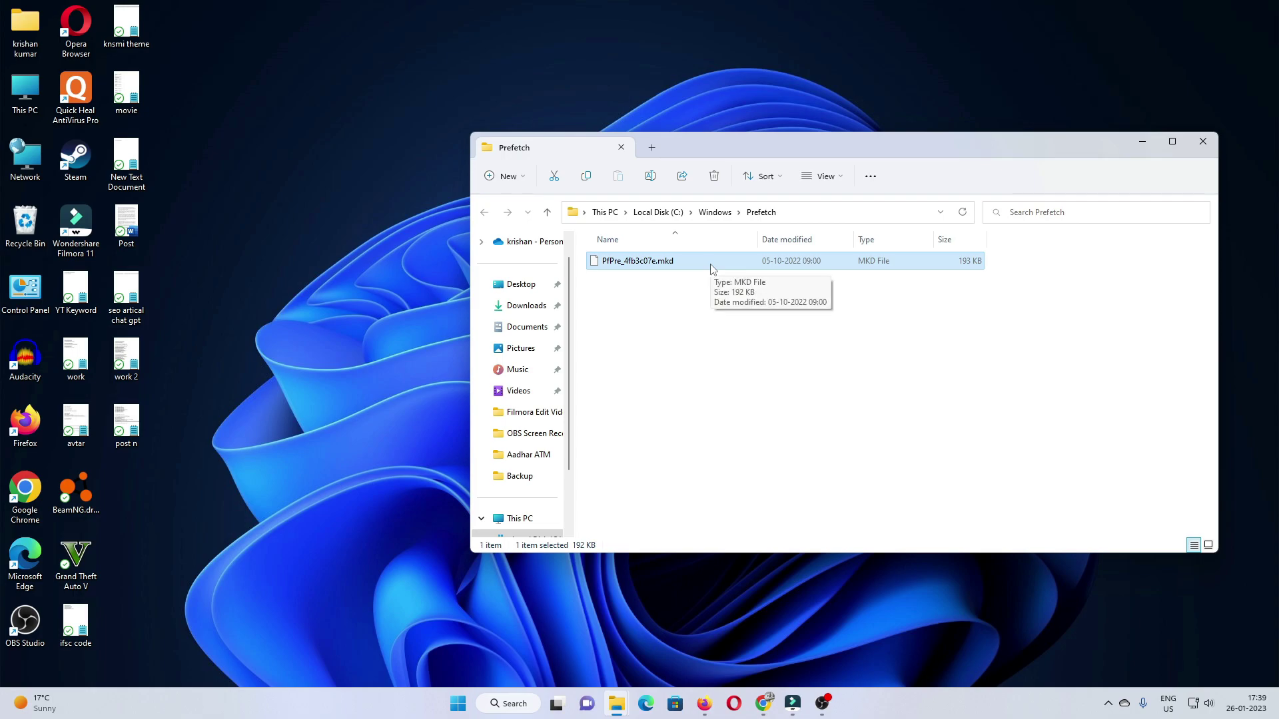
key(ctrl+a)
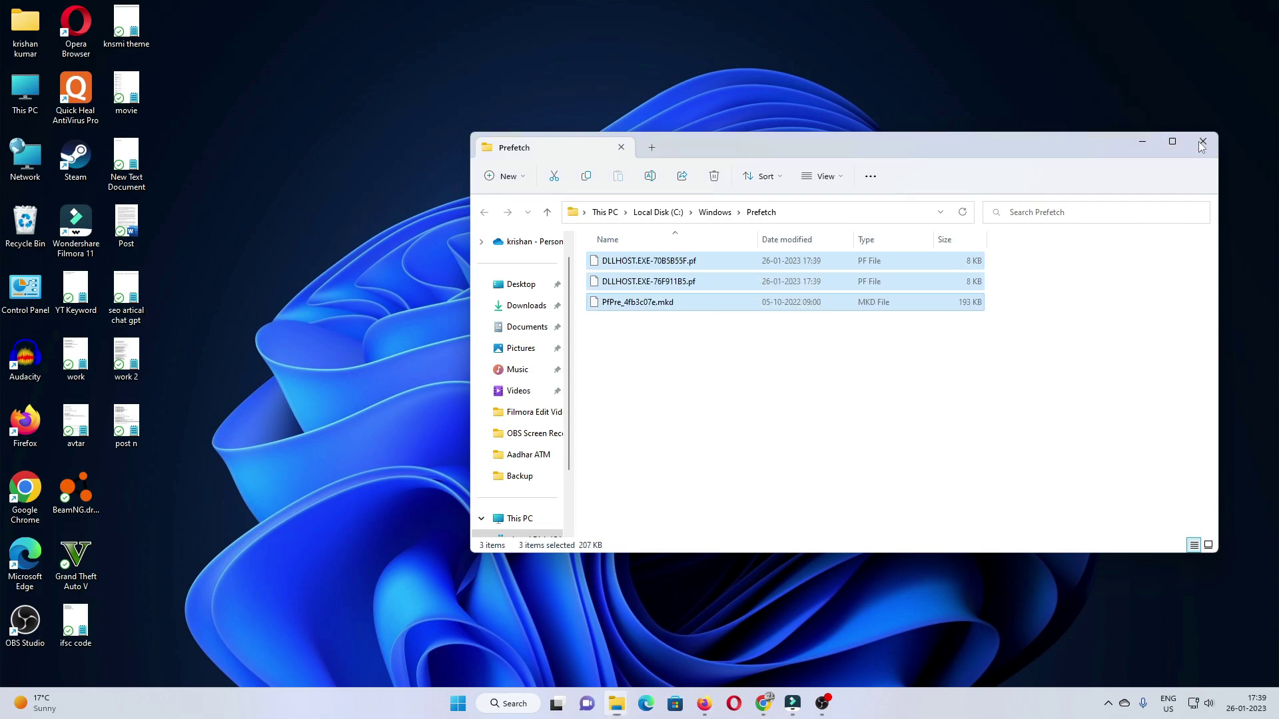
click(1201, 145)
right_click(501, 257)
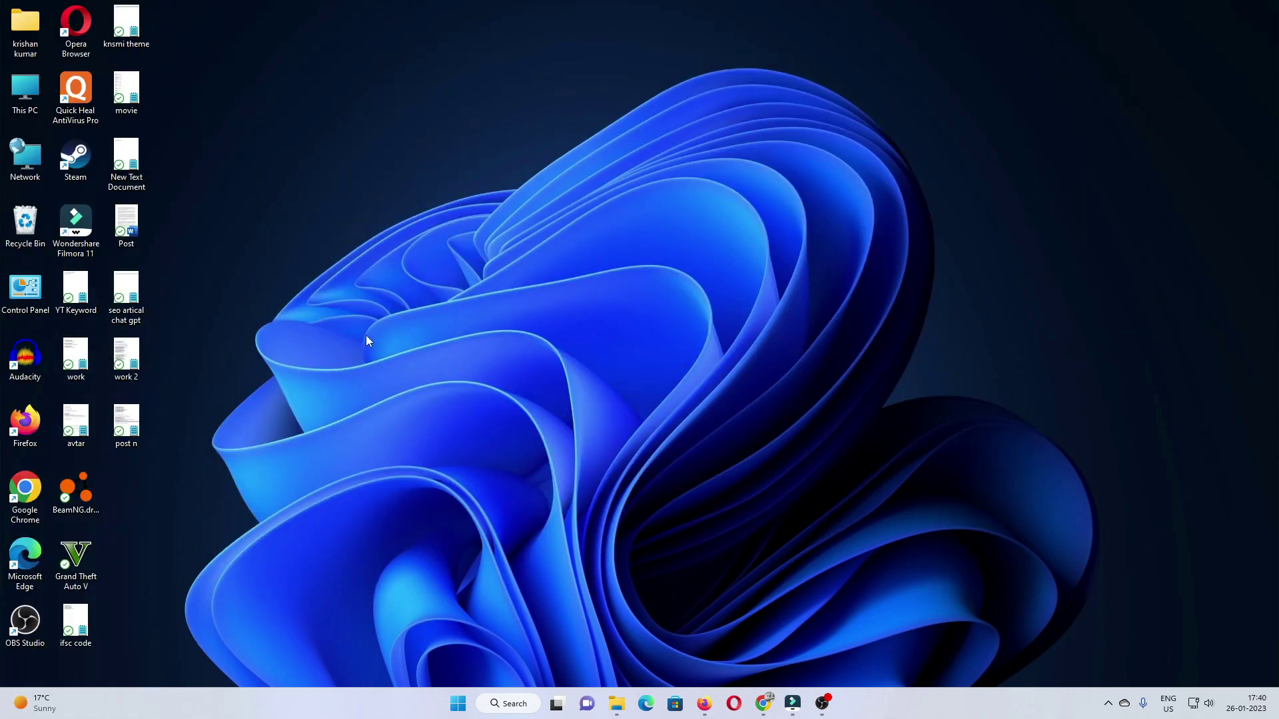
Open the Recycle Bin, permanently delete all its items with administrator permission for the .opera folder, and close the window.
double_click(25, 223)
scroll(848, 400, down, 5)
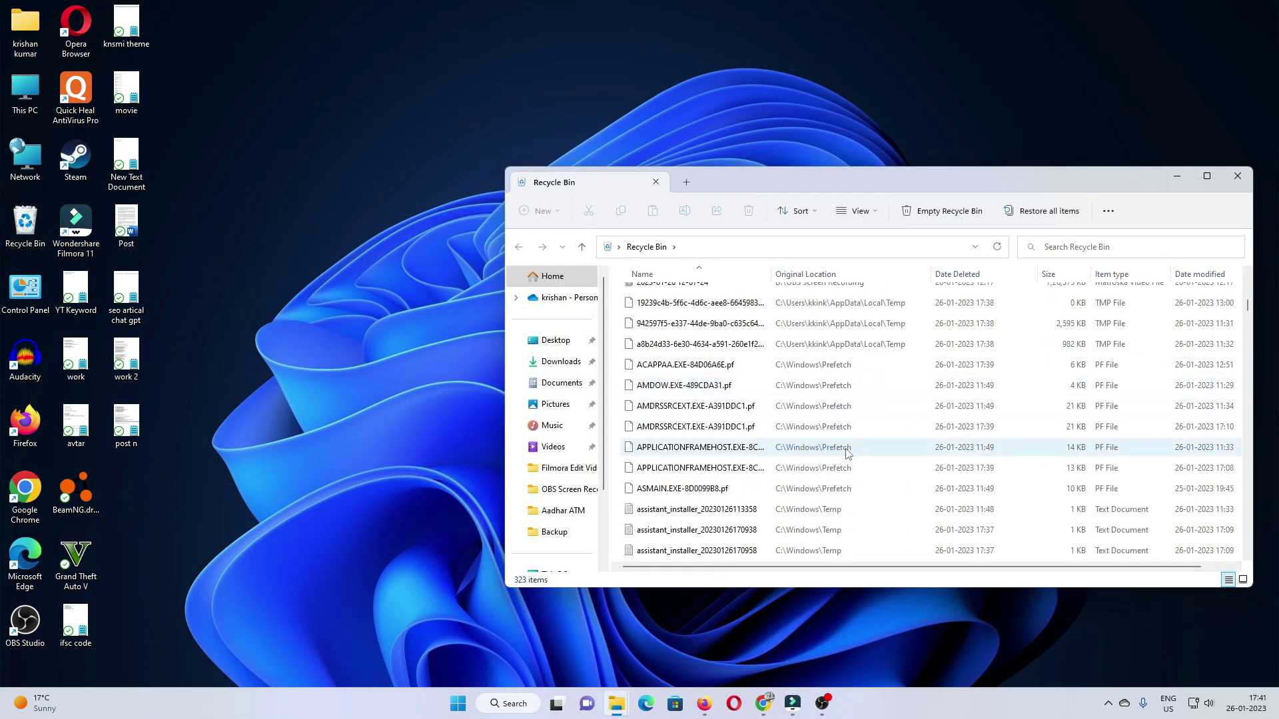
scroll(848, 453, up, 5)
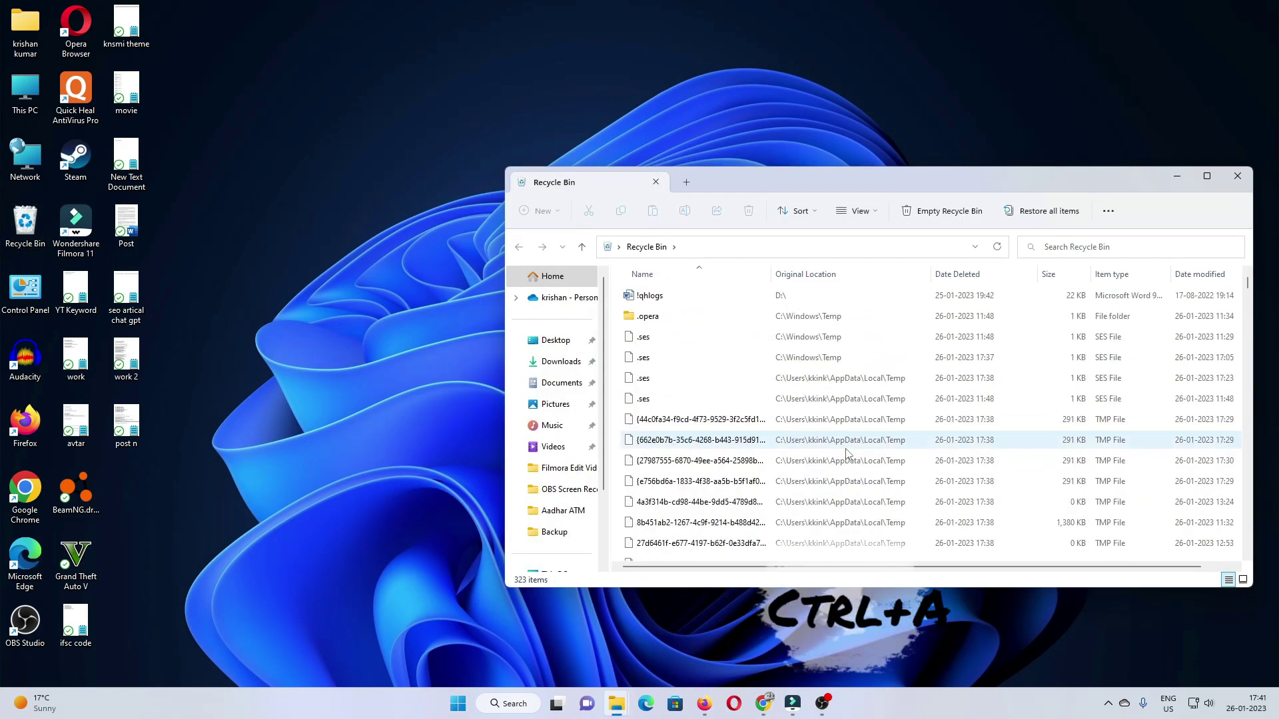
key(ctrl+a)
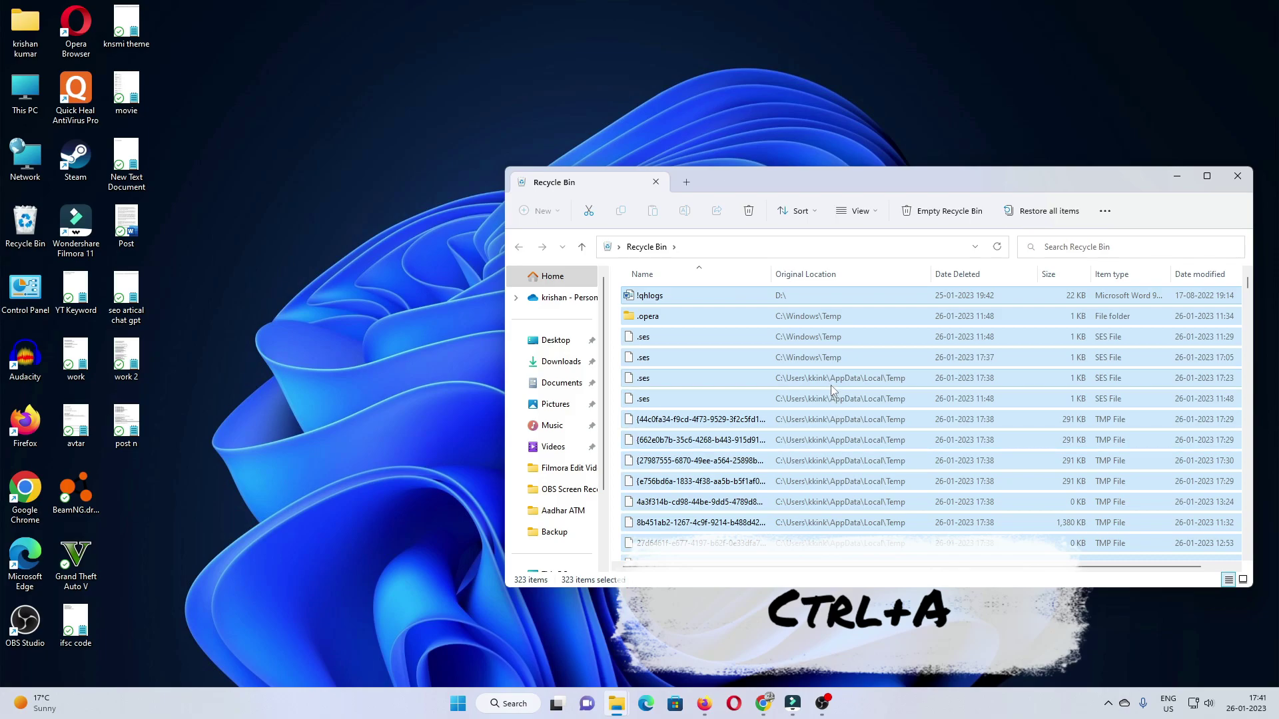
right_click(837, 360)
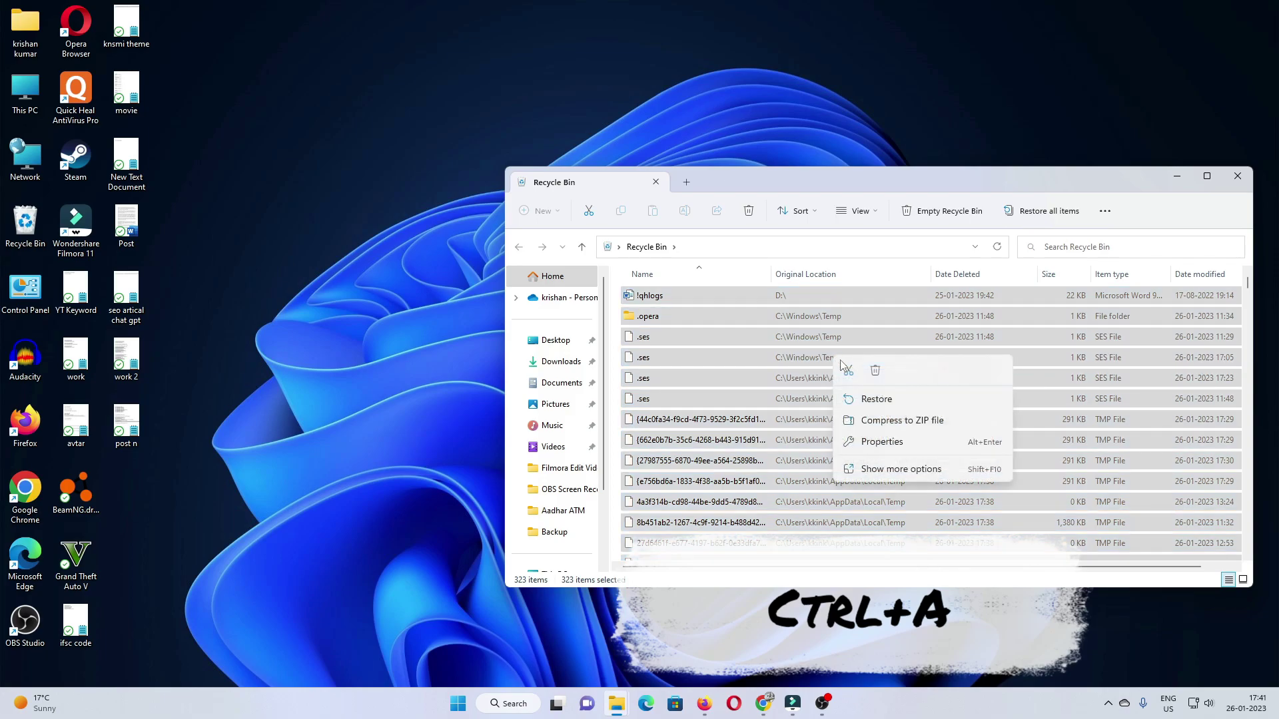
click(876, 371)
click(693, 361)
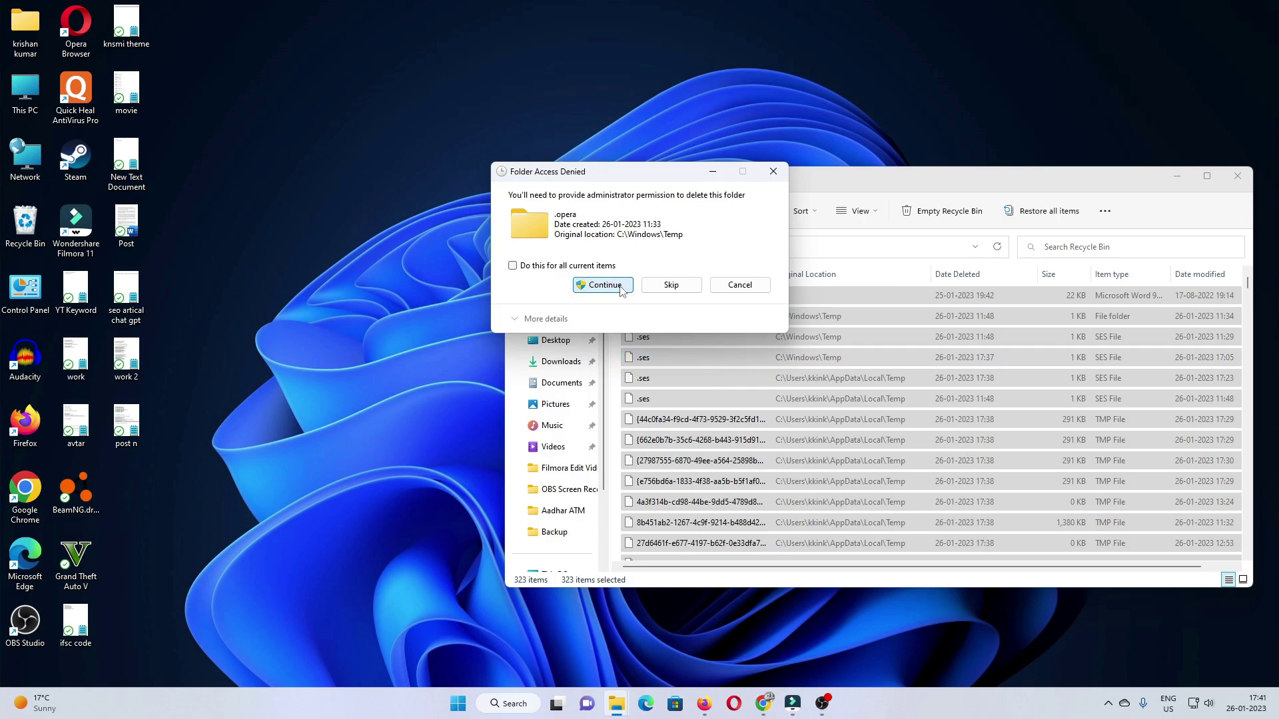
click(623, 287)
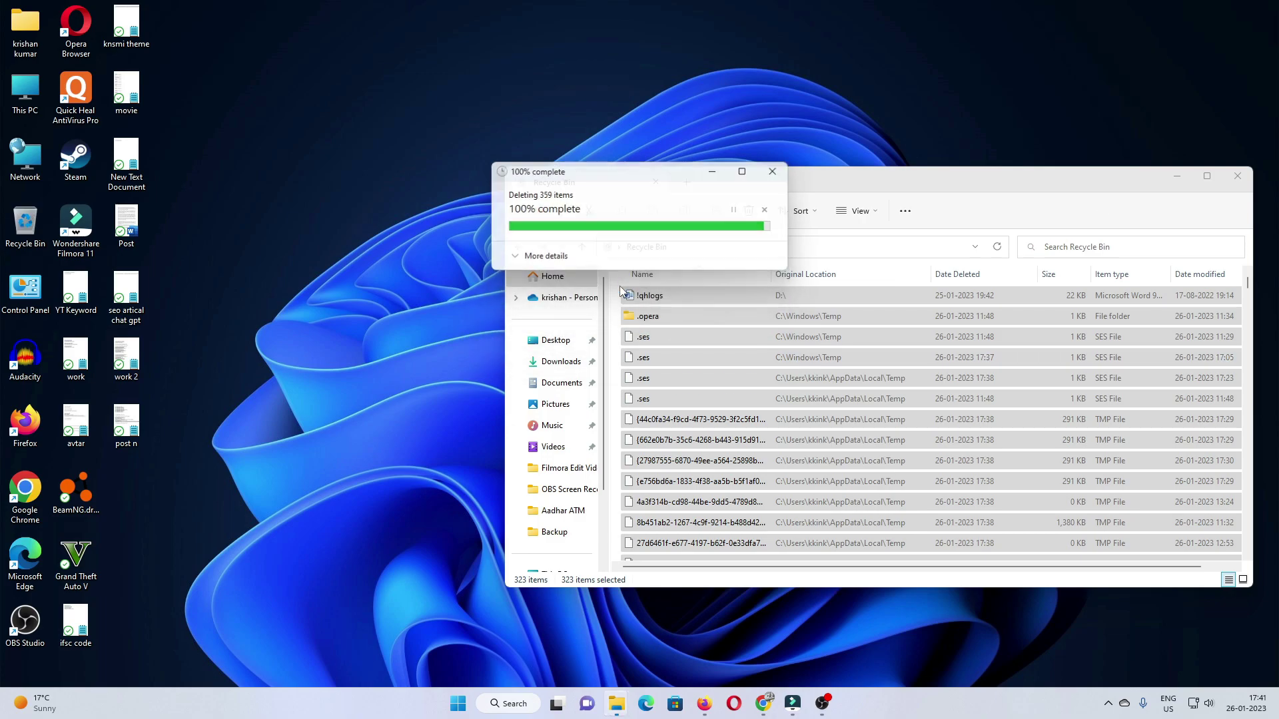
click(1237, 175)
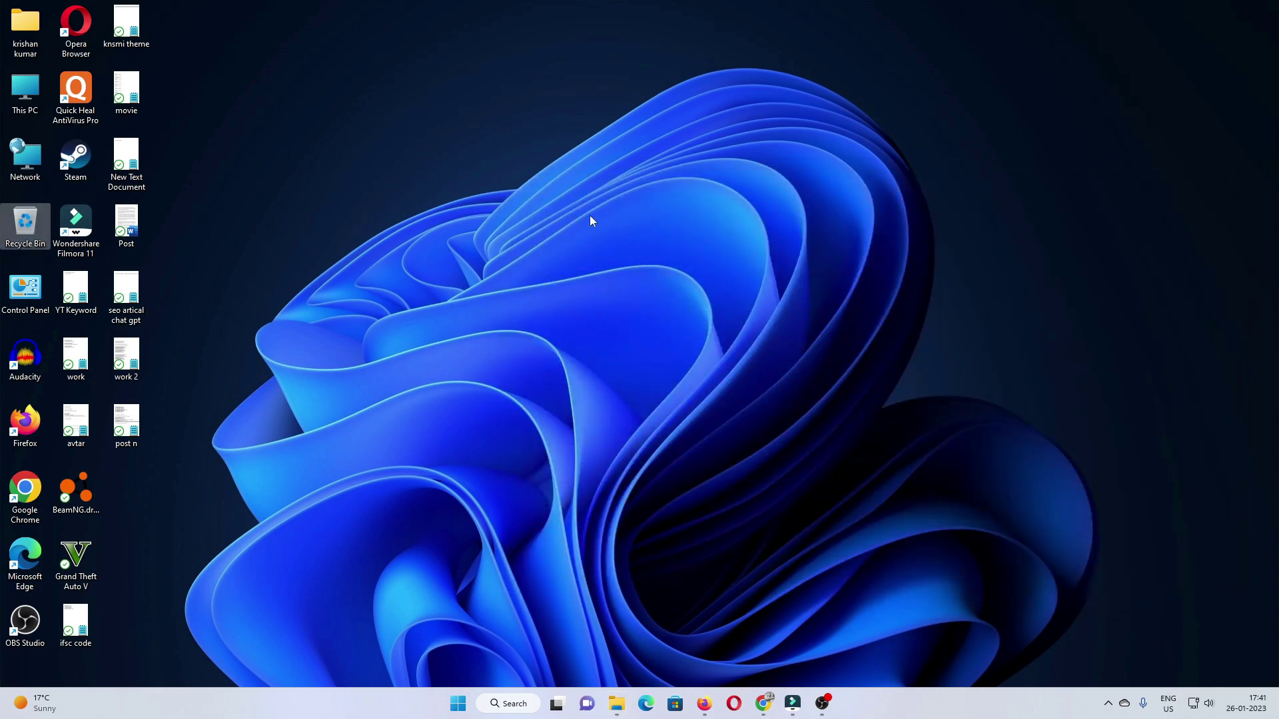